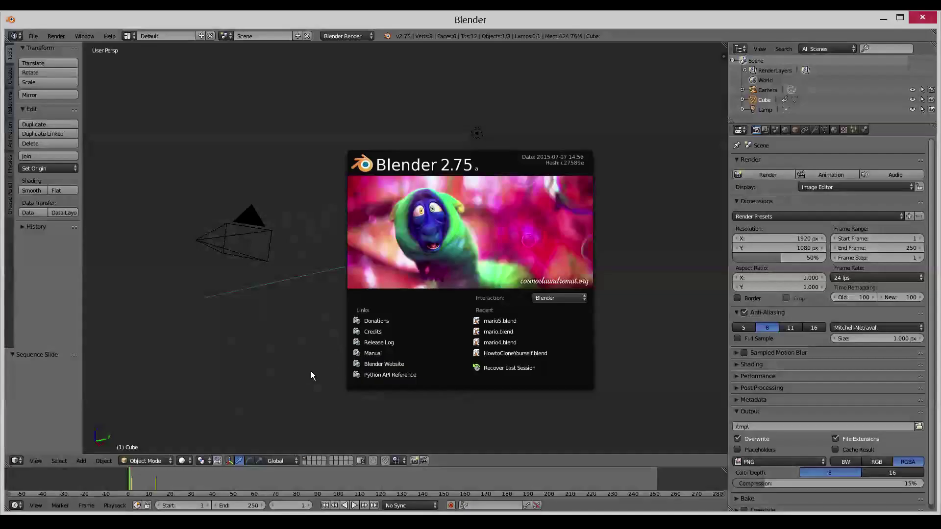
- Dismiss the splash screen and set the render engine to Blender Game
click(287, 351)
mouse_move(287, 351)
middle_down()
mouse_move(315, 372)
mouse_move(353, 367)
mouse_move(298, 359)
middle_up()
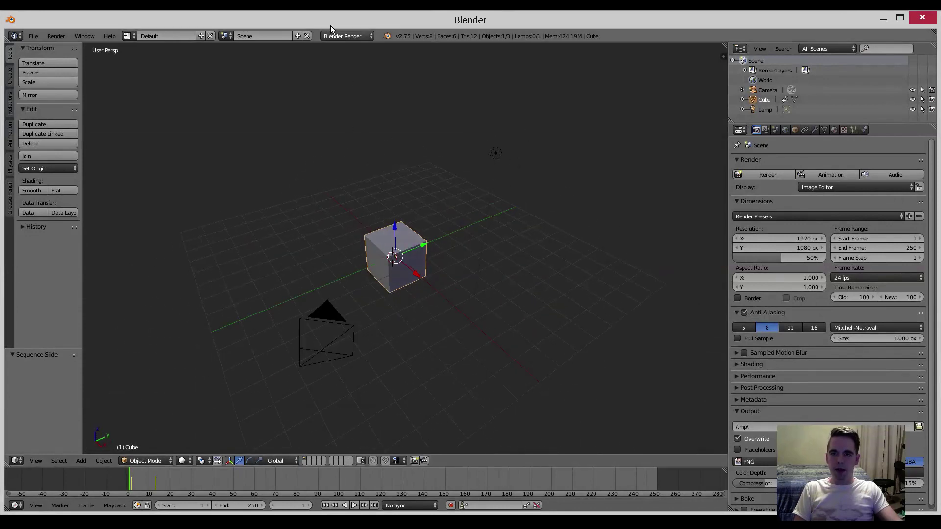
click(346, 35)
click(341, 59)
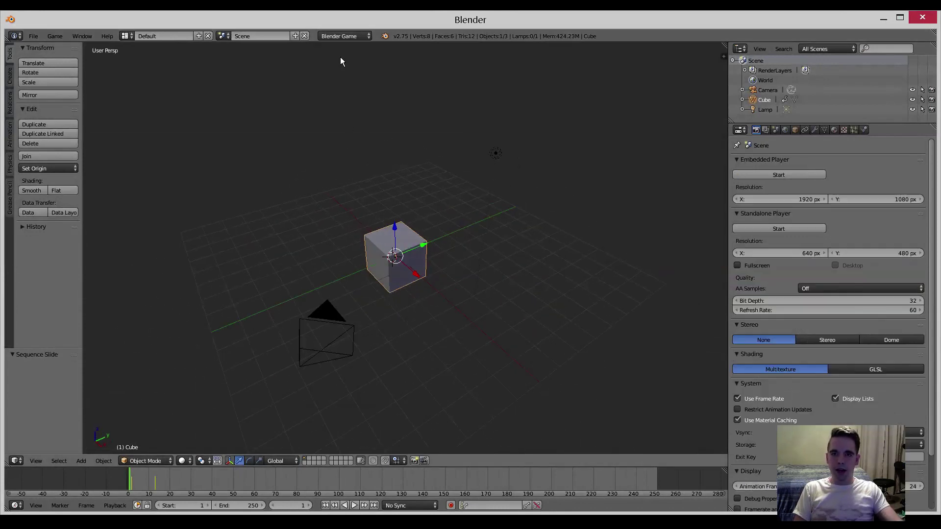
scroll(406, 271, up, 3)
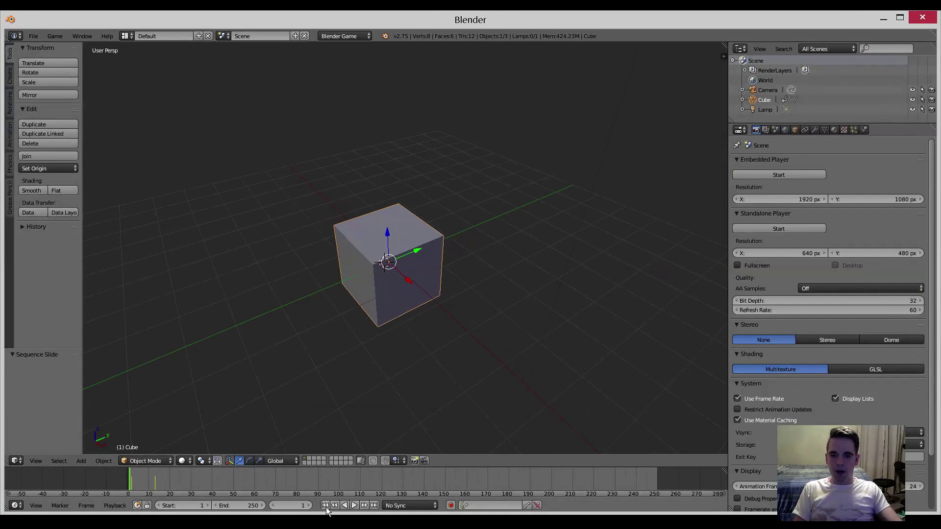
- Play the cube's animation and stop it at frame 30
click(354, 505)
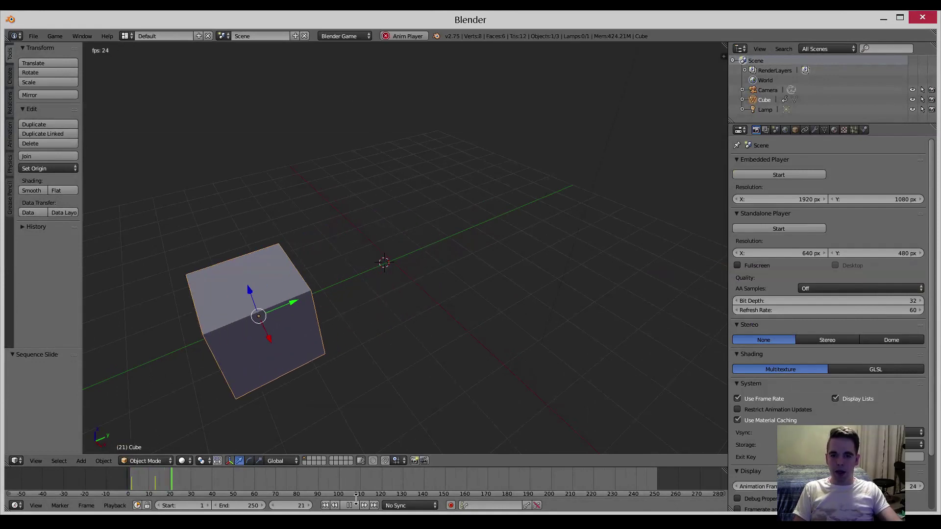
click(354, 505)
scroll(293, 381, down, 2)
middle_drag(293, 382, 302, 368)
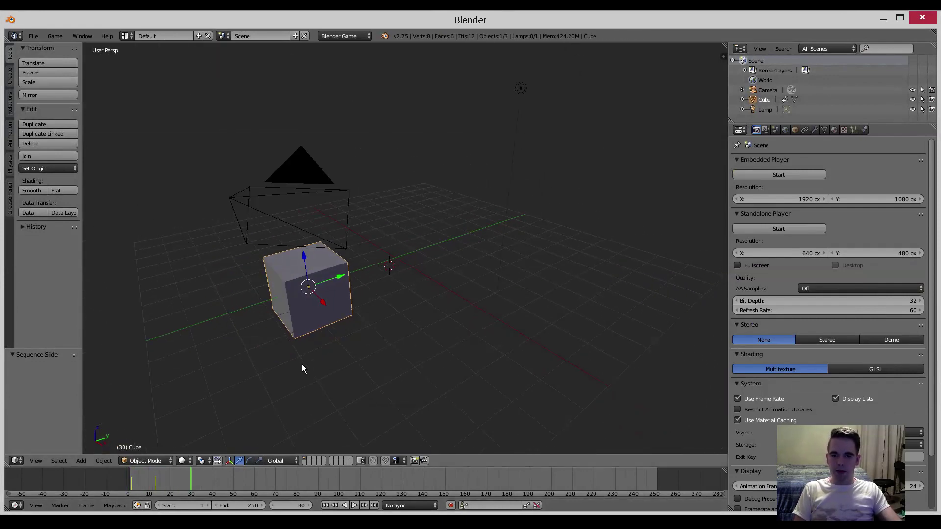
click(16, 462)
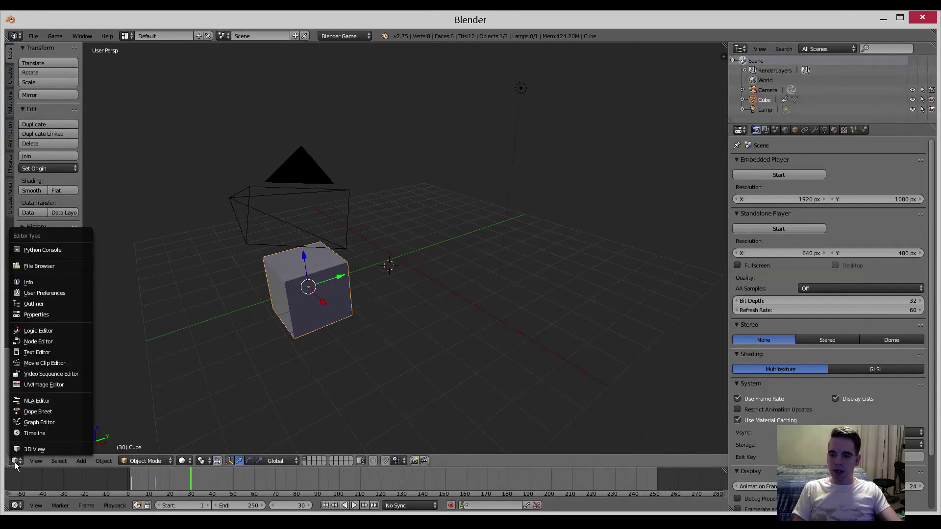
- In the Video Sequence Editor, shorten the ends of the finishnow and green strips
click(24, 375)
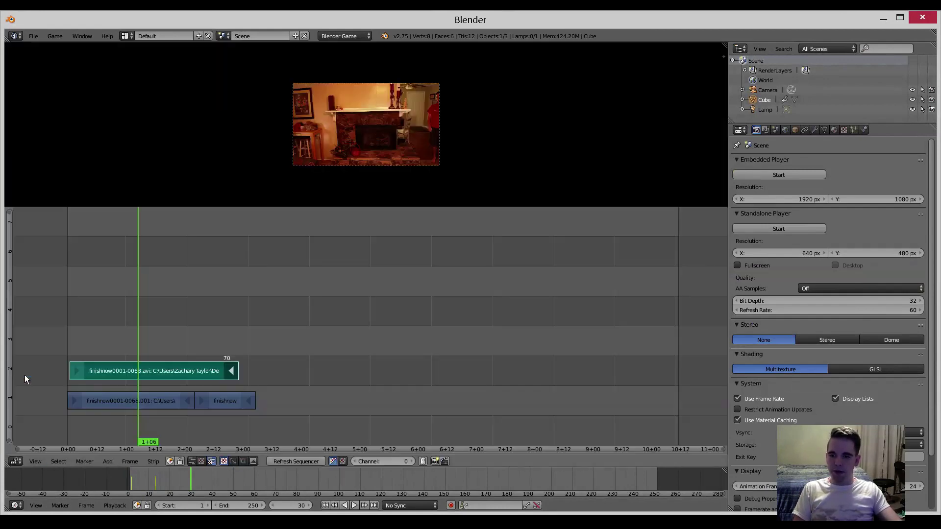
click(245, 402)
mouse_move(245, 402)
right_down()
mouse_move(229, 401)
mouse_move(265, 402)
mouse_move(253, 401)
right_up()
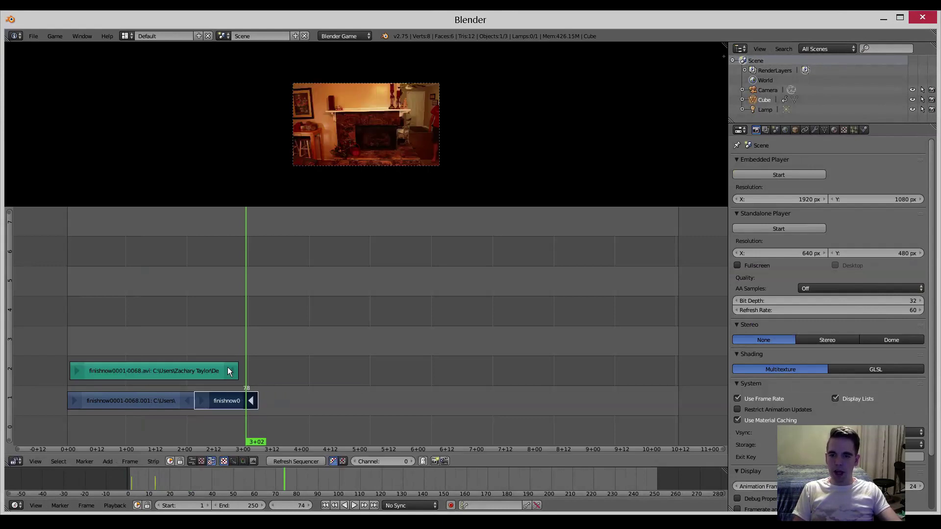
mouse_move(227, 371)
right_down()
mouse_move(207, 372)
mouse_move(223, 372)
right_up()
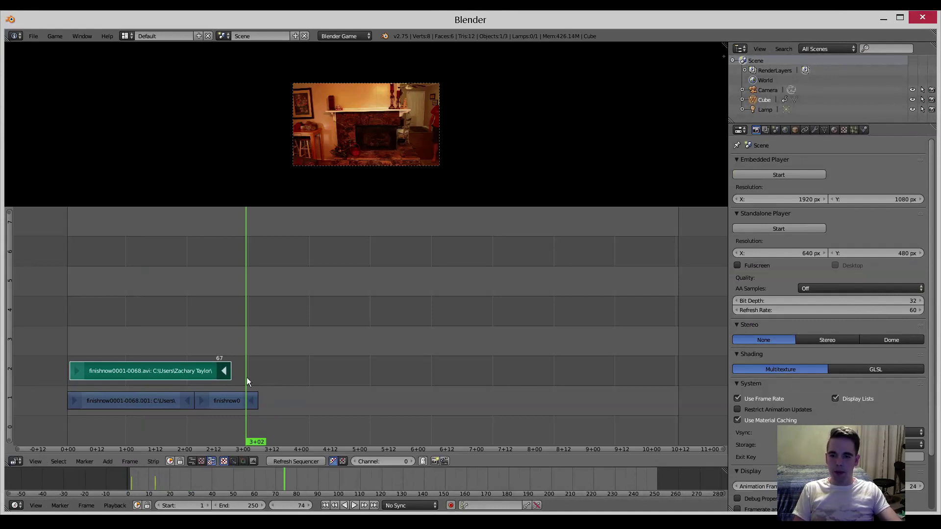
- Switch the main area to the Movie Clip Editor
click(16, 461)
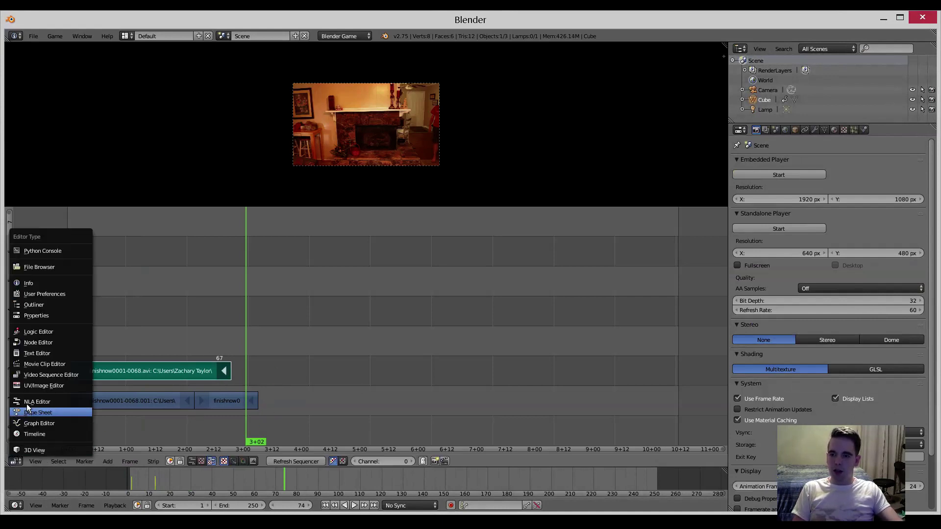
click(28, 363)
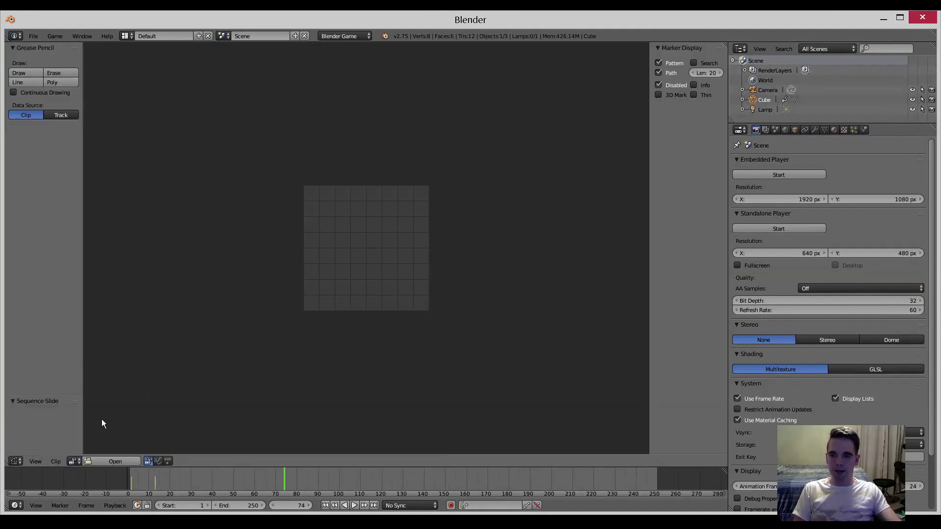
click(16, 462)
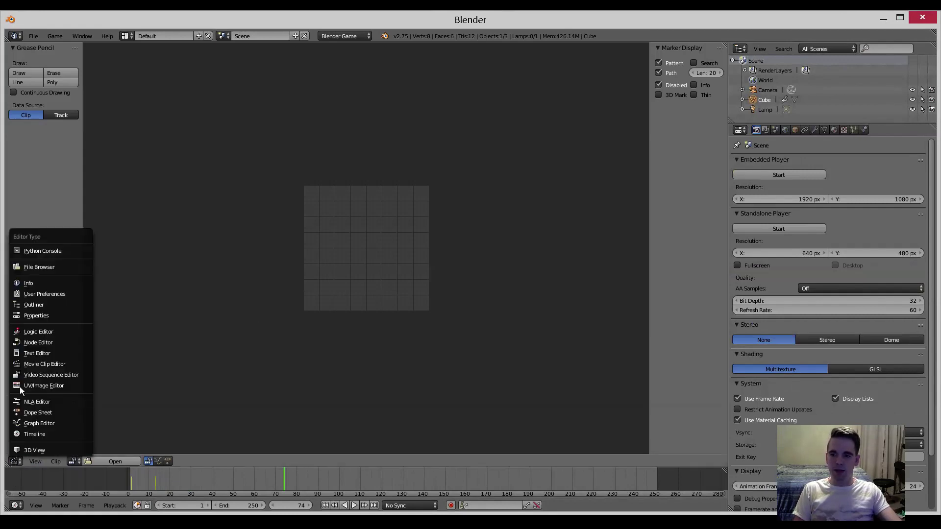
- In the compositing Node Editor, raise the RGB Curves point to X 0.65, Y 0.83125
click(16, 344)
scroll(241, 340, up, 4)
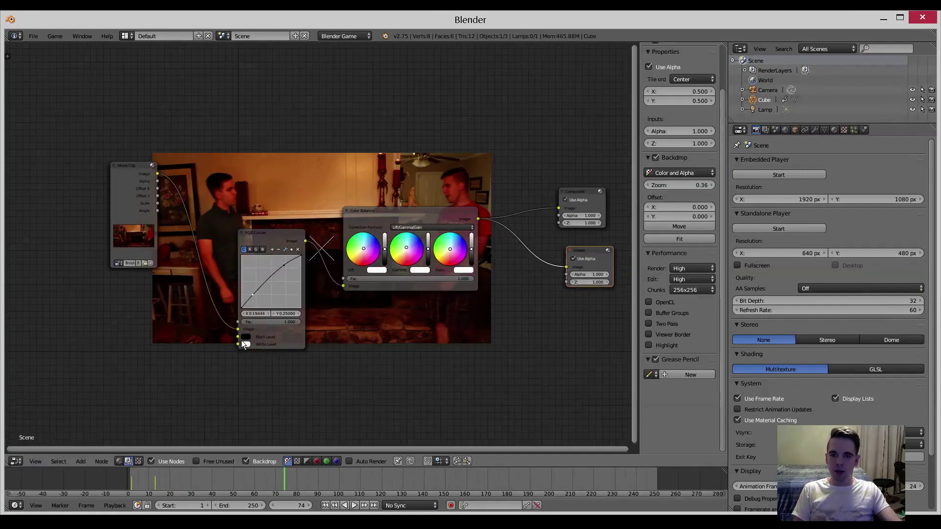
scroll(213, 308, down, 2)
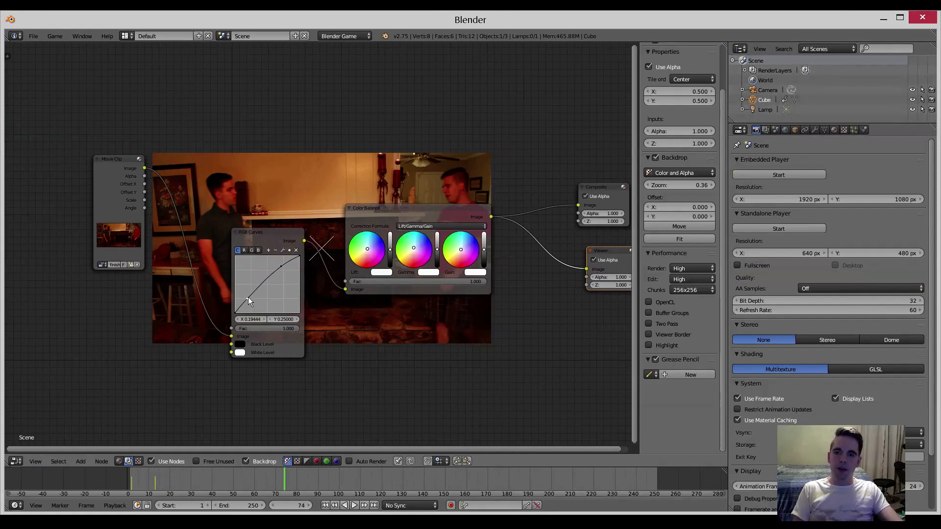
scroll(189, 211, up, 2)
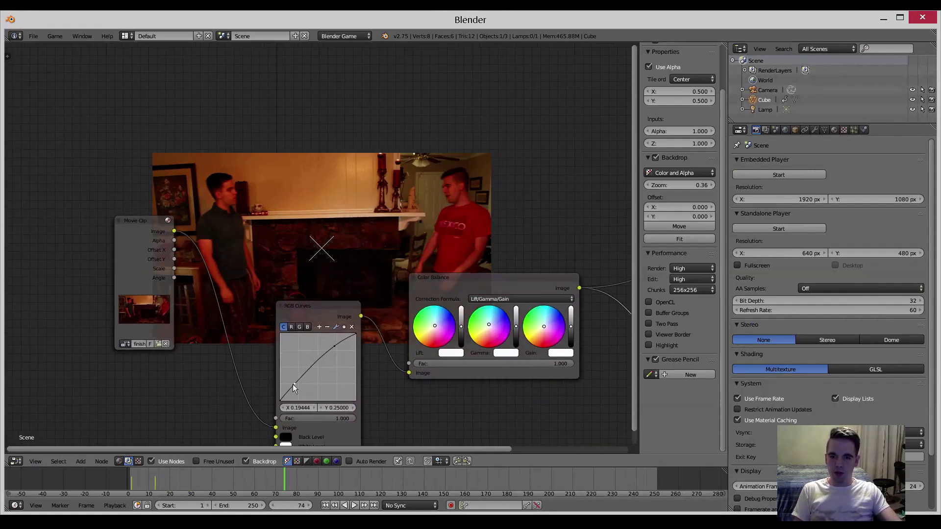
drag(337, 345, 327, 345)
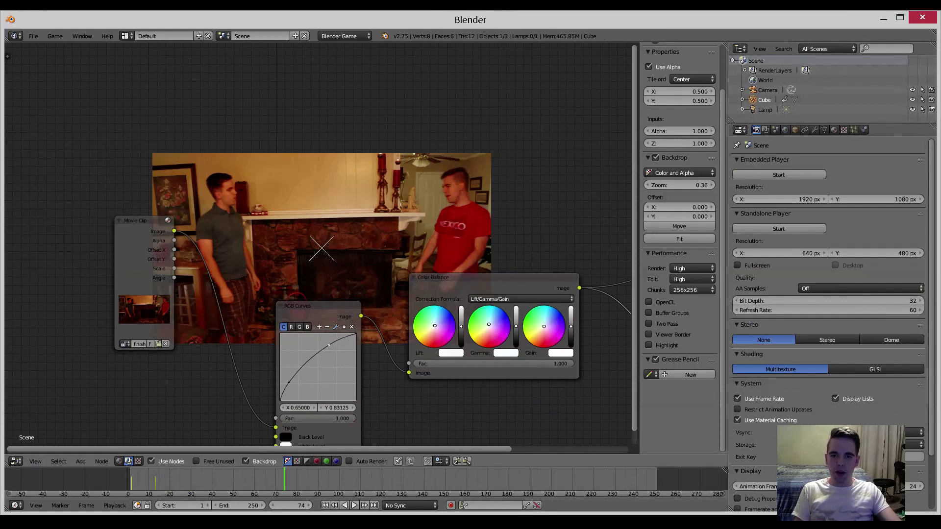
- Tint the fireplace footage's gamma toward blue with the Color Balance node
scroll(436, 346, up, 1)
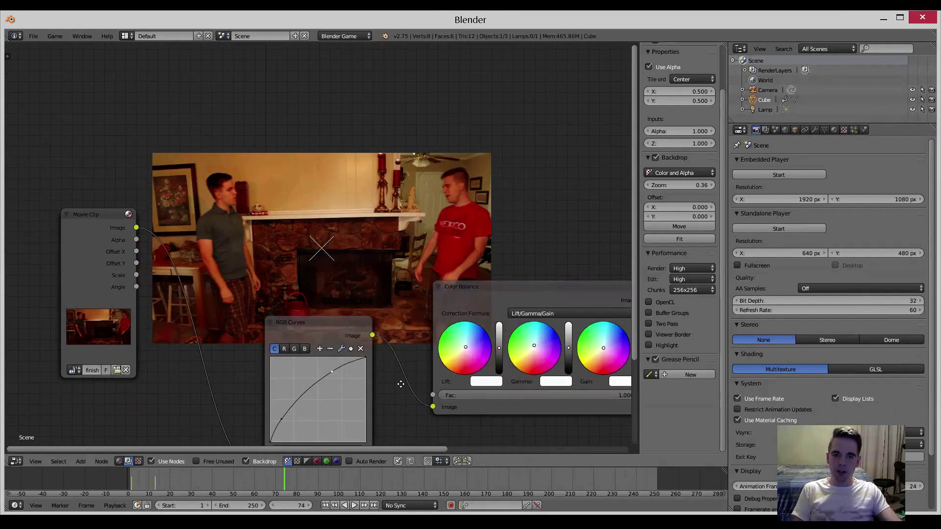
middle_drag(402, 385, 181, 337)
mouse_move(314, 298)
mouse_down()
mouse_move(333, 287)
mouse_move(301, 312)
mouse_move(313, 301)
mouse_up()
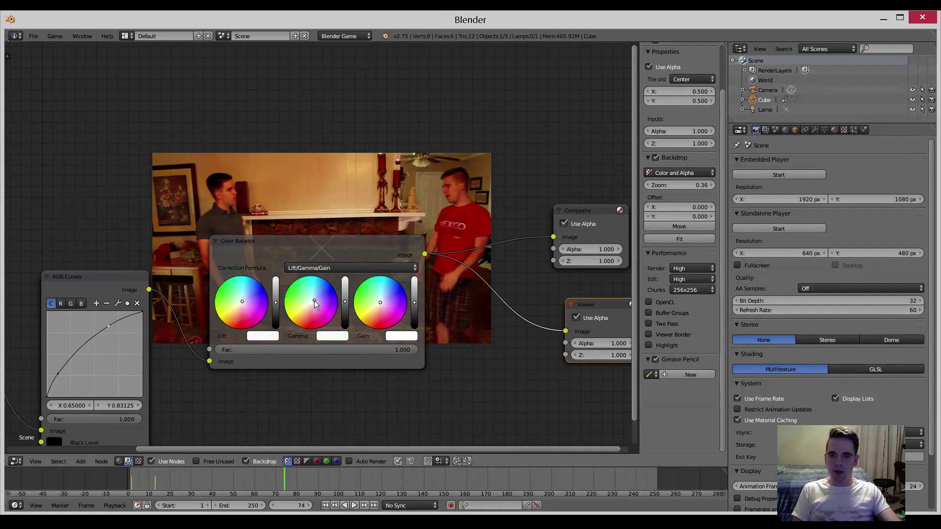
scroll(304, 307, down, 3)
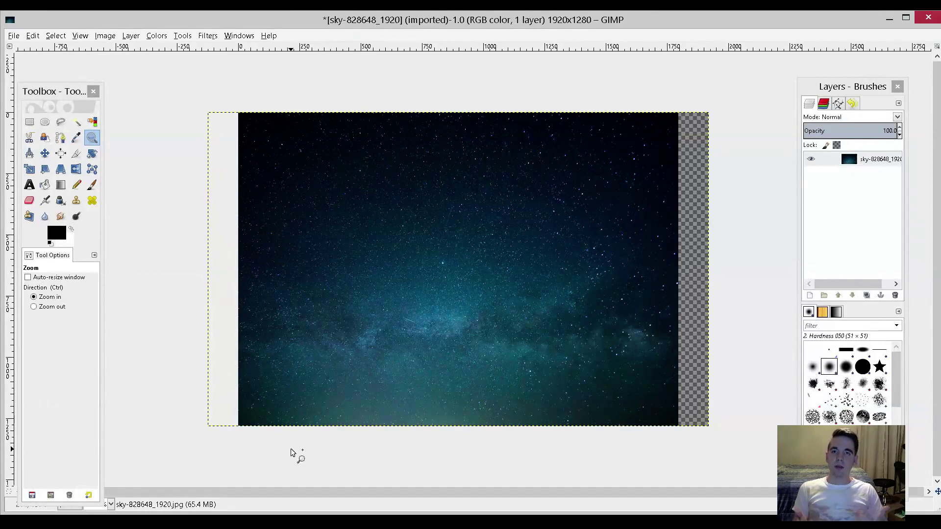
- Clone stars from the sky over the top of the right transparent strip
click(76, 201)
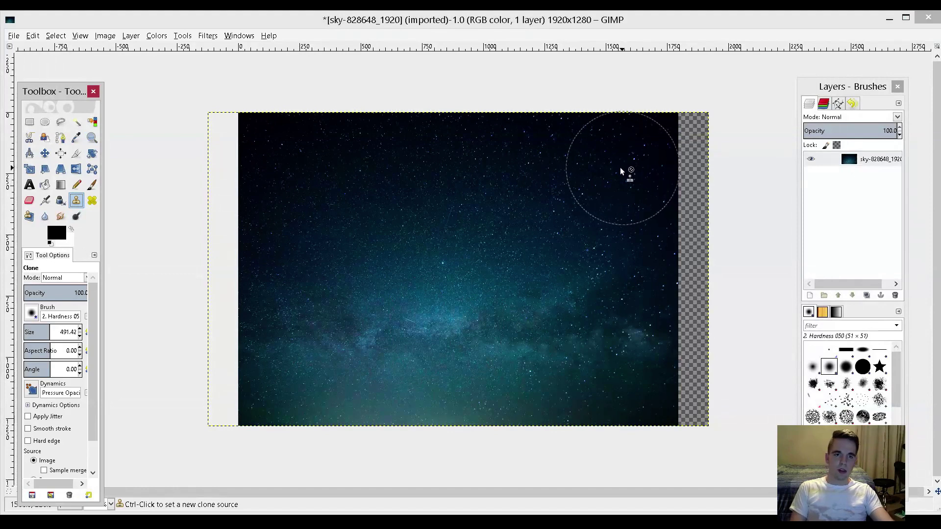
ctrl+click(595, 182)
mouse_move(668, 159)
mouse_down()
mouse_move(692, 148)
mouse_move(675, 137)
mouse_move(702, 126)
mouse_up()
mouse_move(657, 218)
mouse_down()
mouse_move(688, 204)
mouse_move(675, 184)
mouse_move(694, 182)
mouse_move(662, 237)
mouse_move(685, 251)
mouse_up()
- Clone stars from new sources over the rest of the strip to the bottom-right corner
ctrl+click(624, 330)
mouse_move(679, 338)
mouse_down()
mouse_move(701, 324)
mouse_move(671, 294)
mouse_up()
ctrl+click(591, 260)
mouse_move(641, 258)
mouse_down()
mouse_move(700, 273)
mouse_move(652, 291)
mouse_move(619, 383)
mouse_move(705, 369)
mouse_move(670, 412)
mouse_move(699, 416)
mouse_up()
ctrl+click(621, 383)
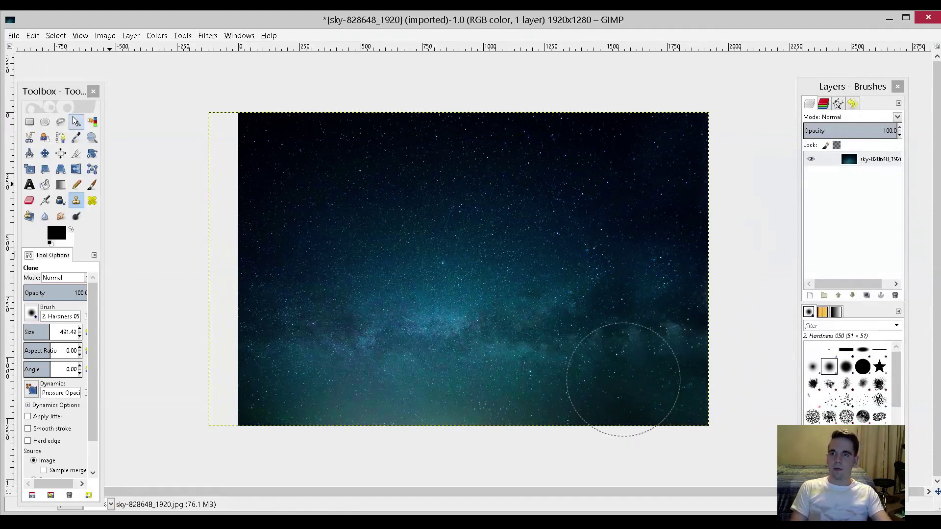
click(91, 123)
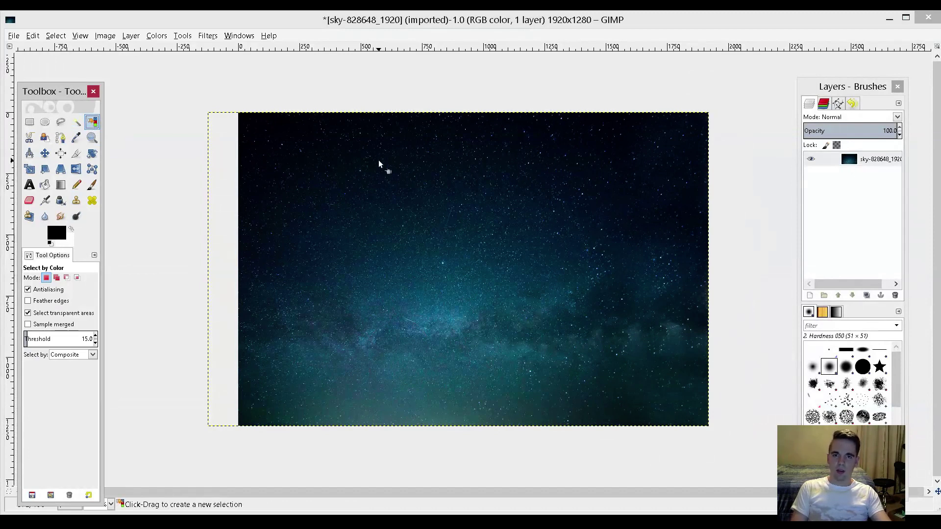
click(76, 153)
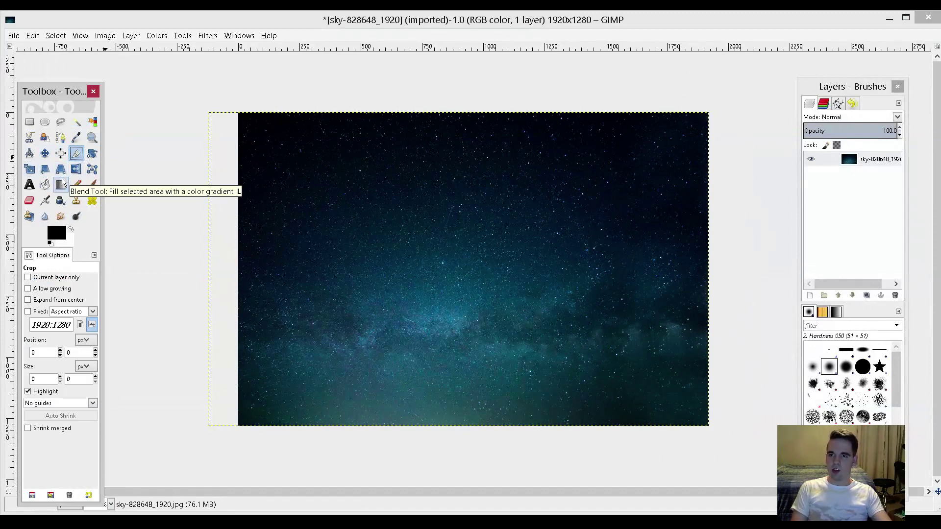
- Raise the sky image's brightness and contrast to 31 with Colors > Brightness-Contrast
click(157, 37)
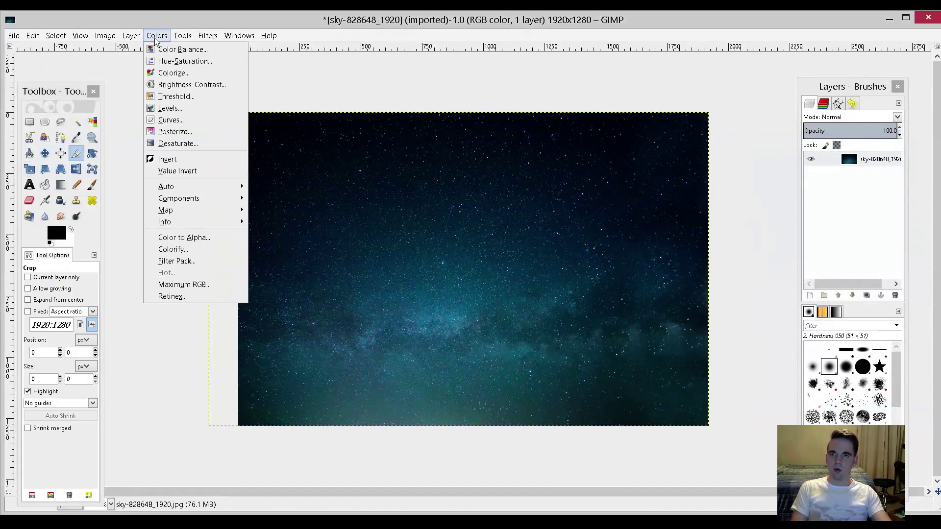
click(157, 84)
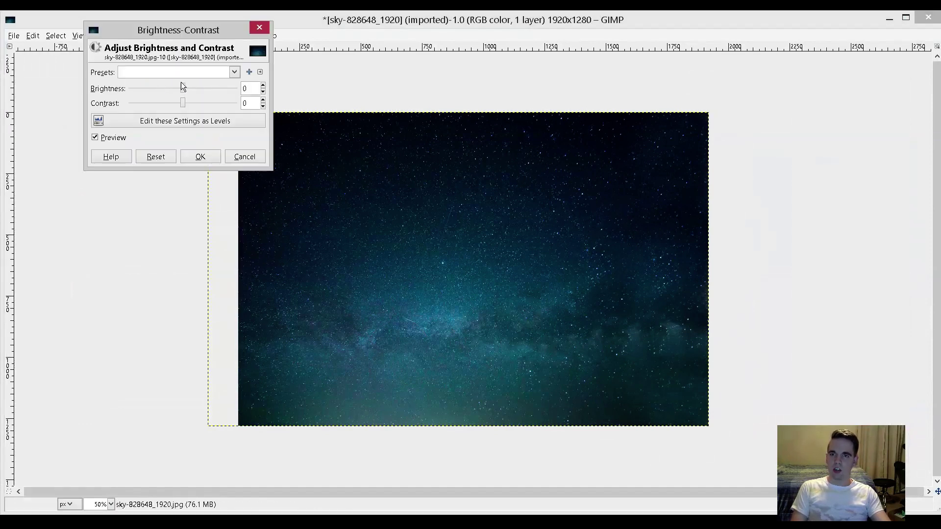
mouse_move(182, 88)
mouse_down()
mouse_move(195, 88)
mouse_move(191, 101)
mouse_up()
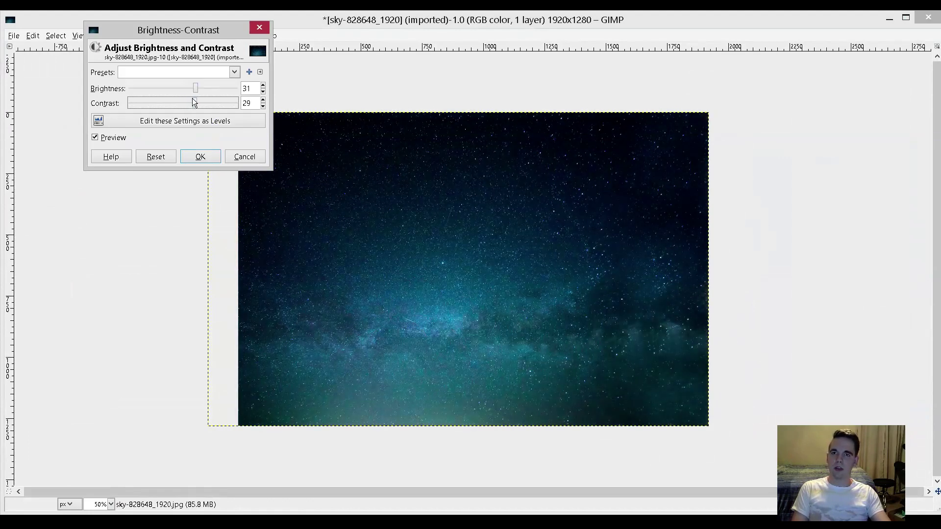
click(201, 157)
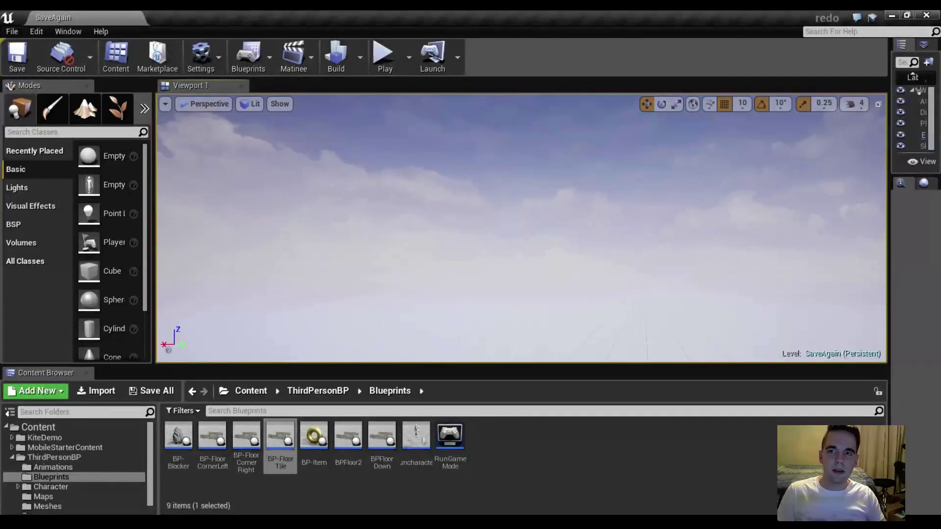
- Edit the BP-FloorTile blueprint, preview it in the Viewport, and simulate so coins spawn
right_click(285, 434)
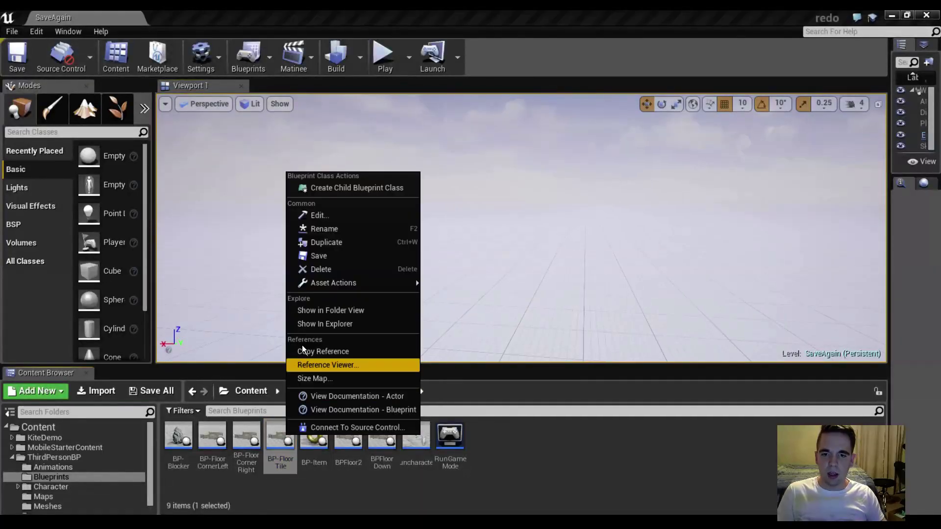
click(319, 220)
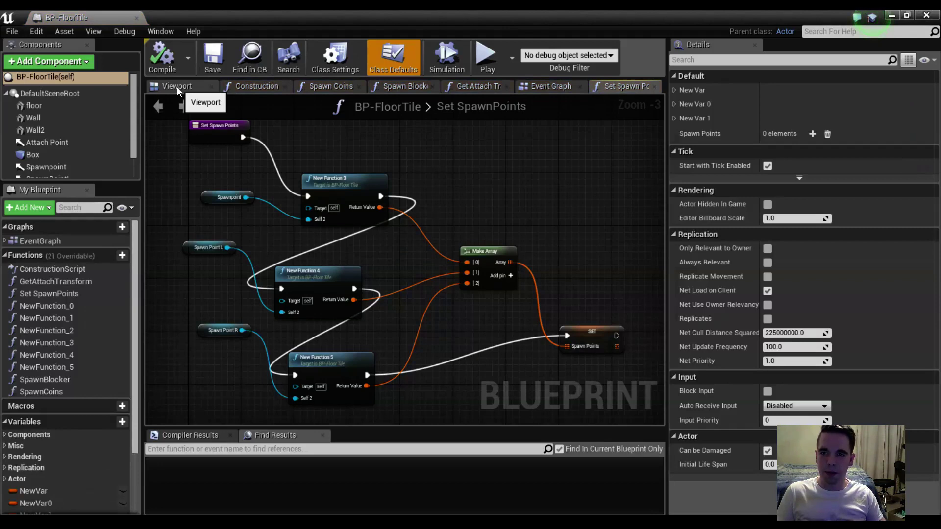
click(177, 88)
right_drag(299, 208, 373, 268)
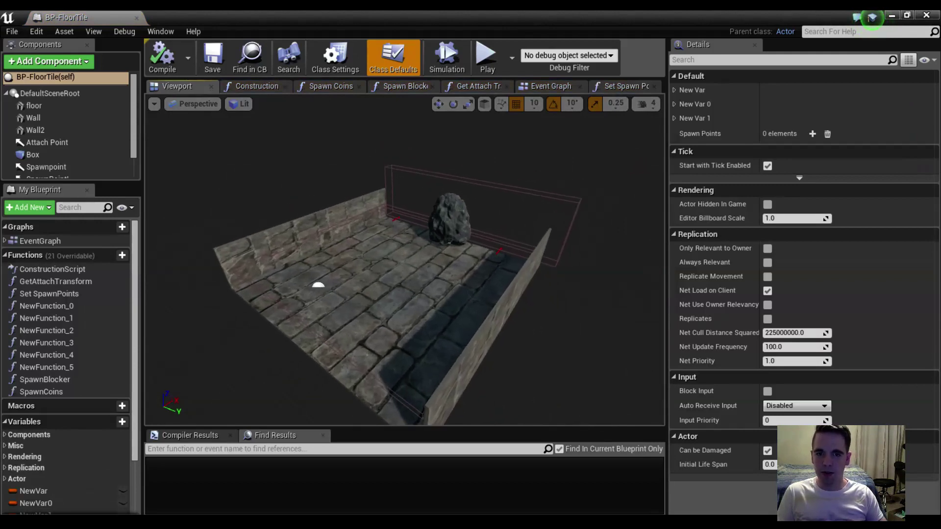
click(445, 55)
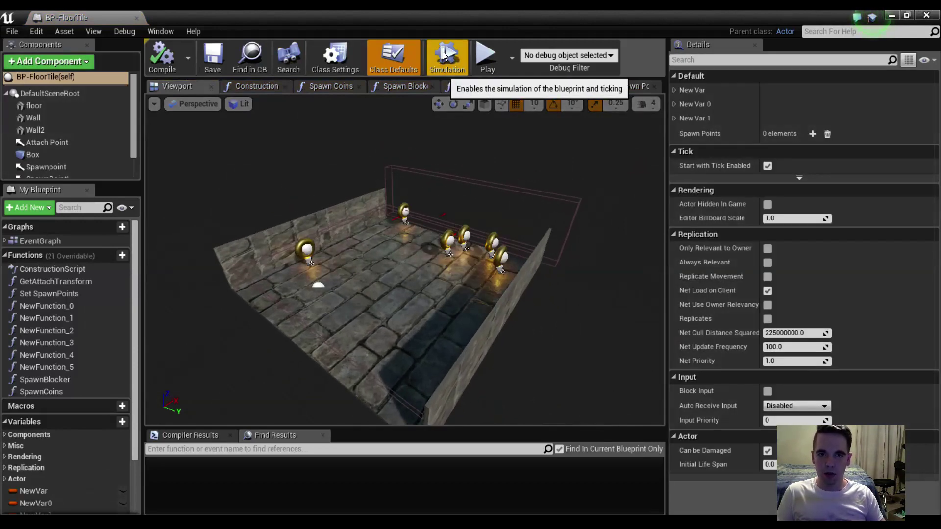
- Browse the SpawnBlocker, GetAttachTransform, EventGraph and Set SpawnPoints graphs, then play the level
click(399, 86)
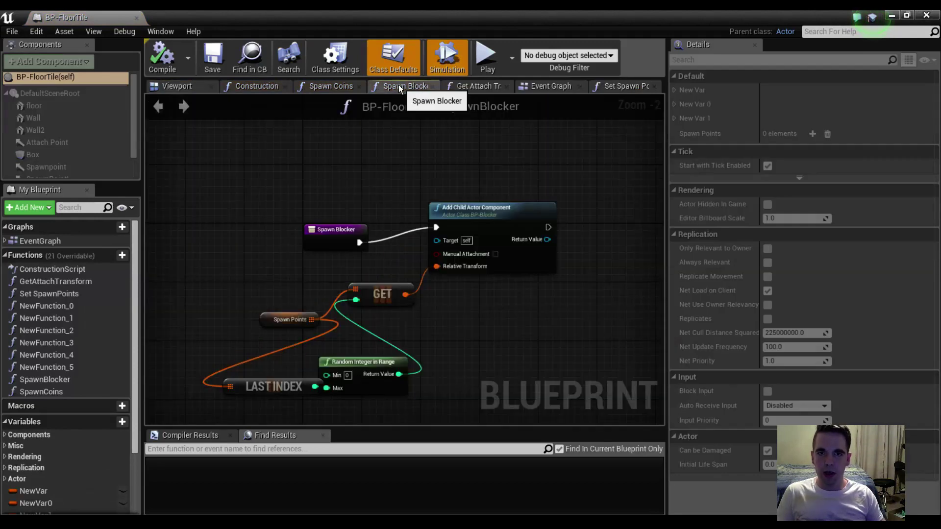
click(465, 87)
click(550, 86)
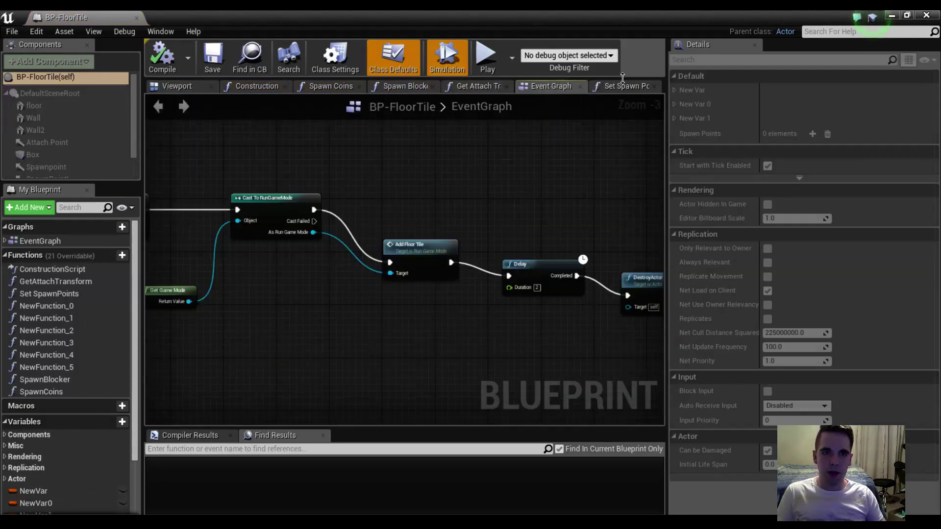
click(624, 86)
click(551, 87)
click(403, 87)
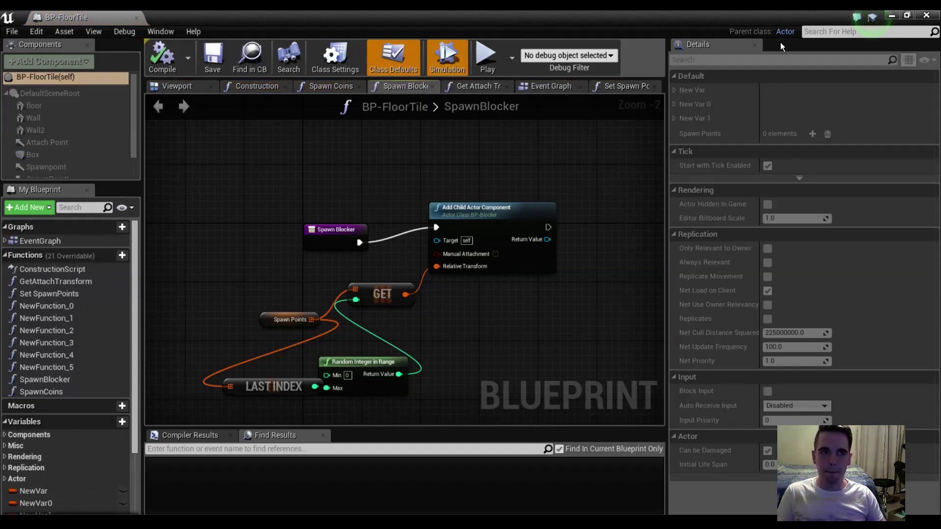
click(892, 16)
click(384, 53)
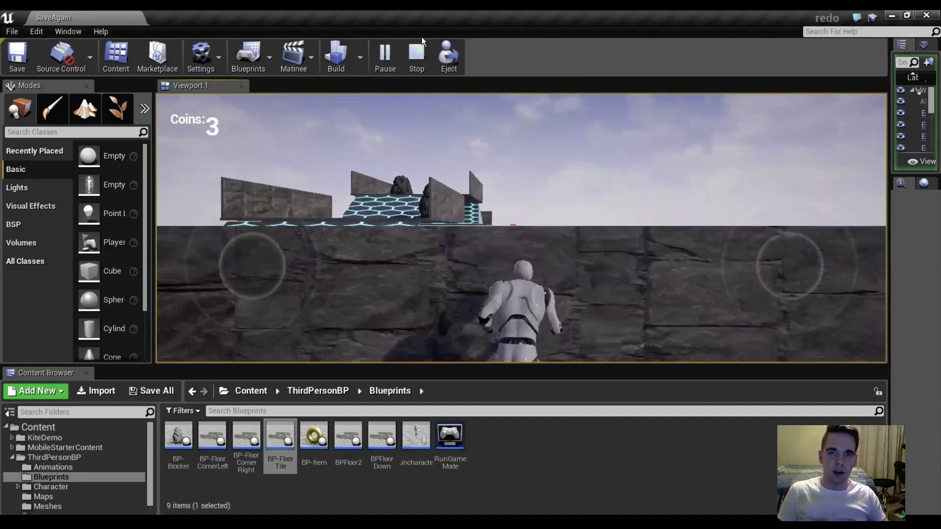
- Stop the Play-in-Editor session and bring the OBS window to the front
key(Escape)
key(alt+Tab)
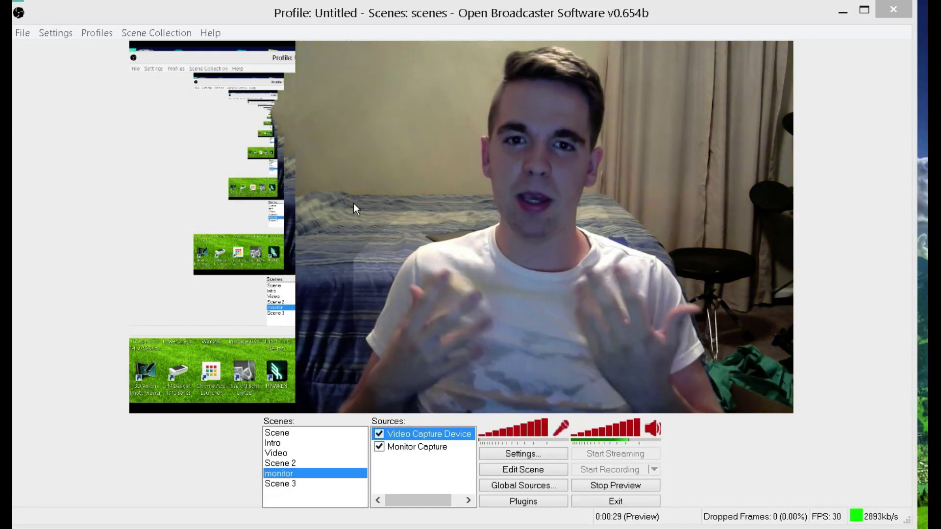
key(alt+s)
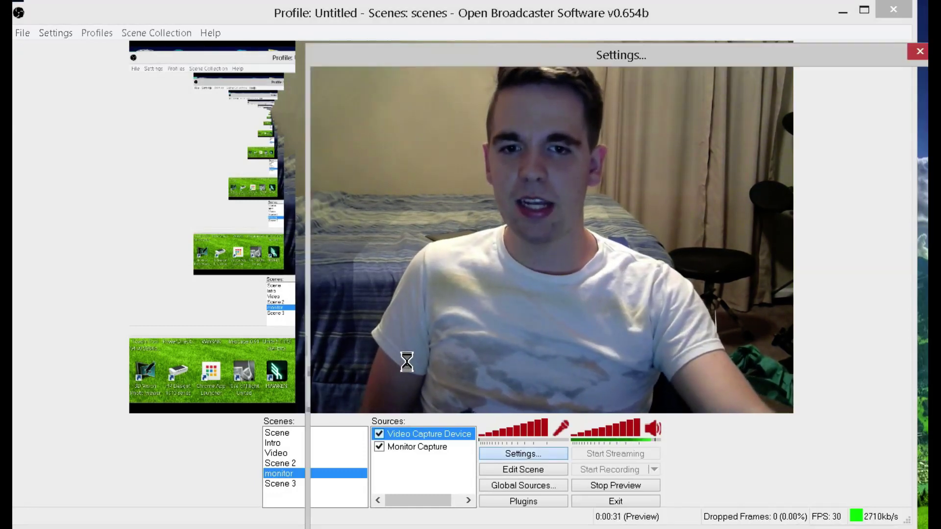
drag(323, 49, 221, 5)
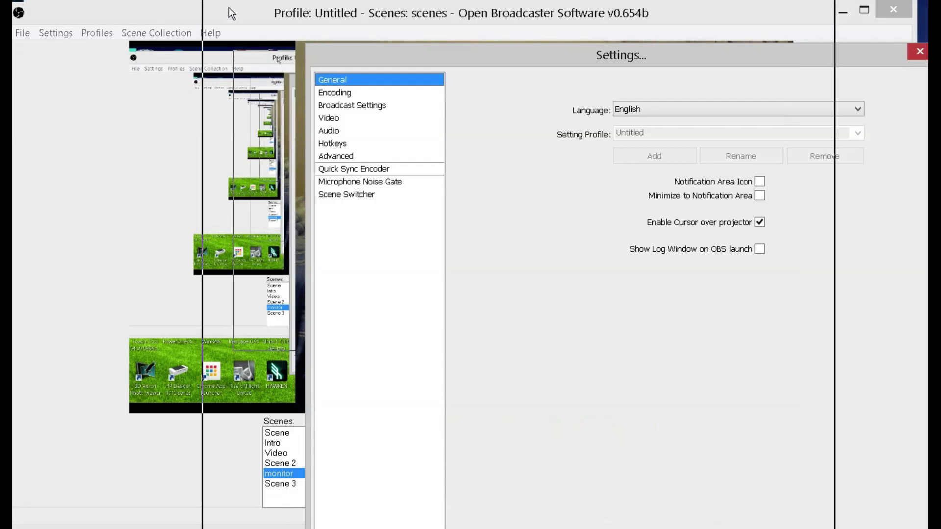
key(Down)
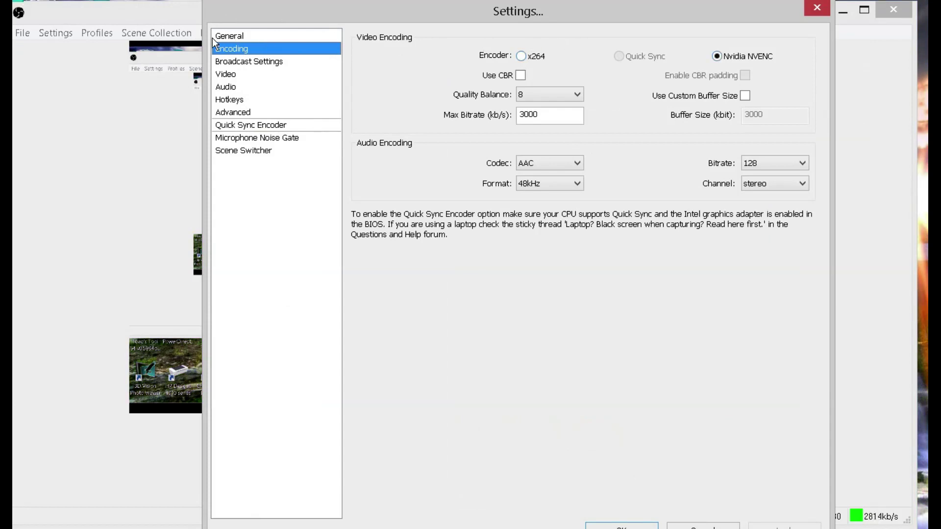
key(Down)
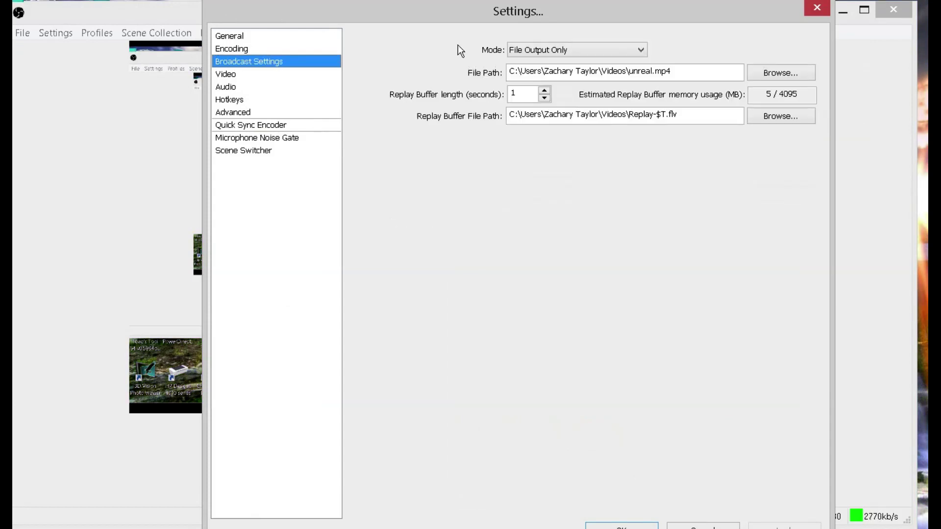
key(Tab)
key(alt+Down)
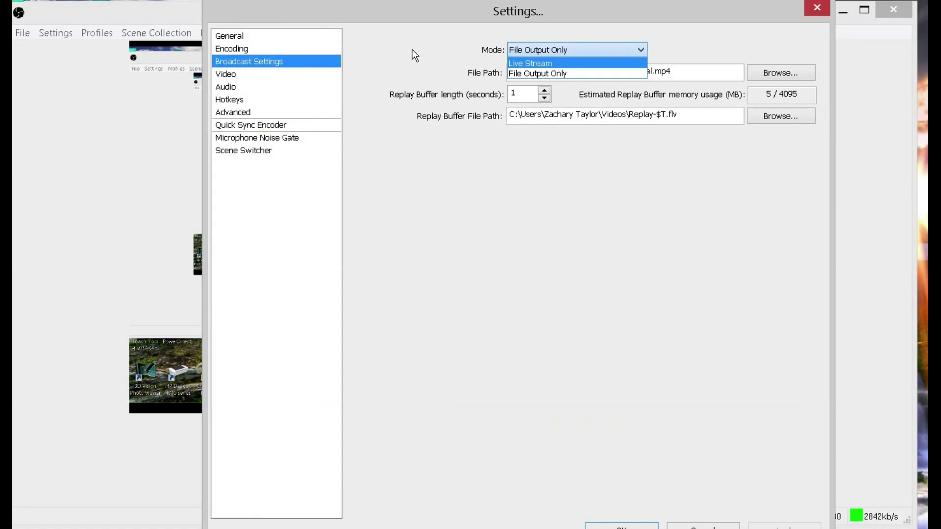
key(Down)
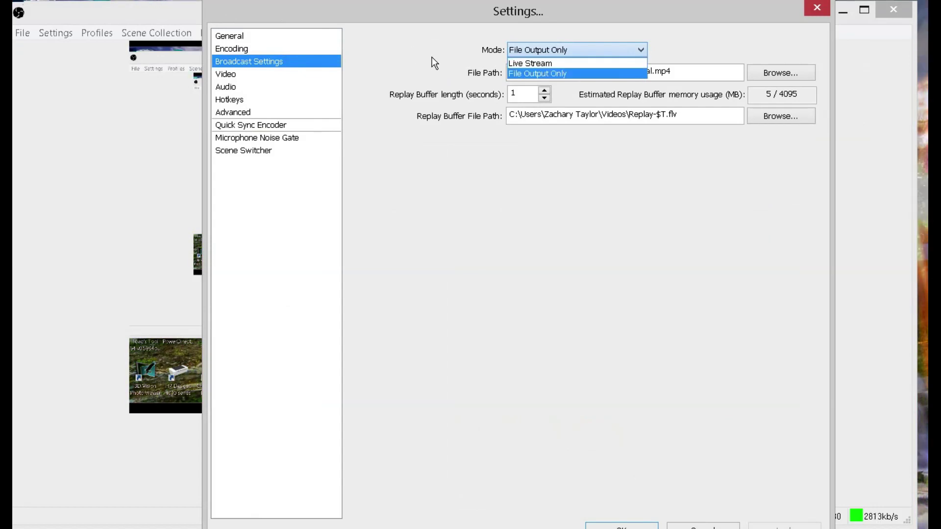
key(Return)
key(shift+Tab)
key(Down)
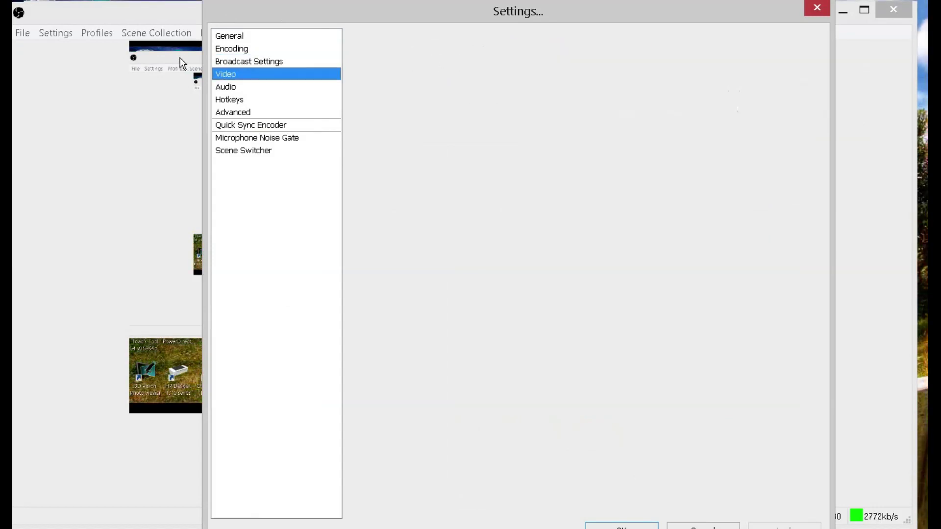
key(Down)
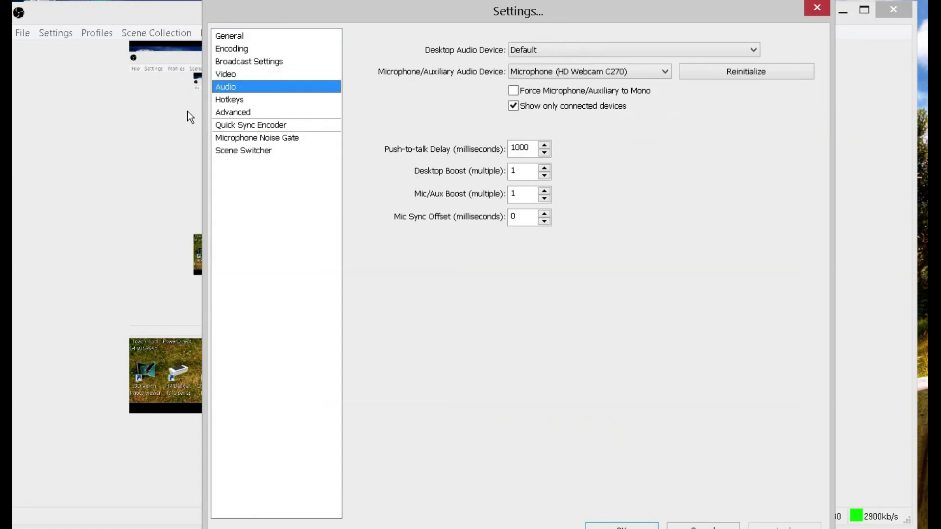
key(Down)
key(Down)
key(Down)
key(Down)
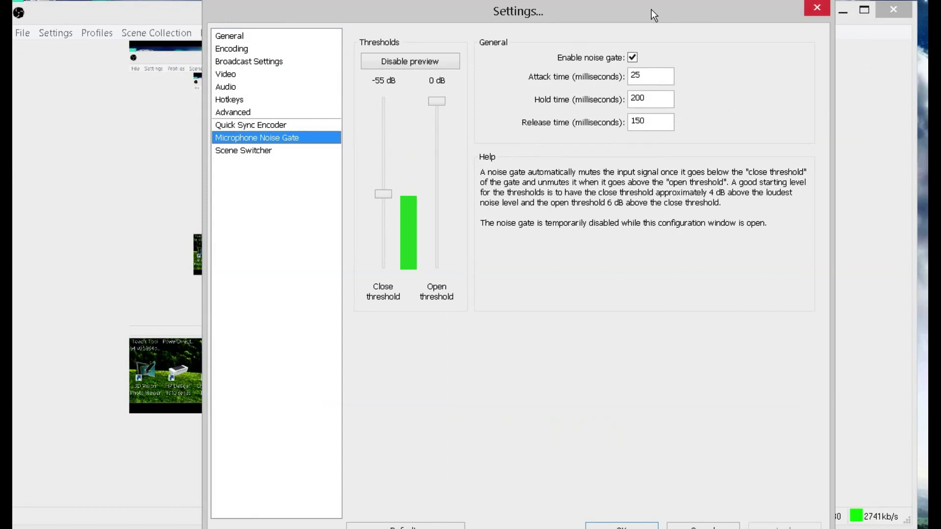
key(Escape)
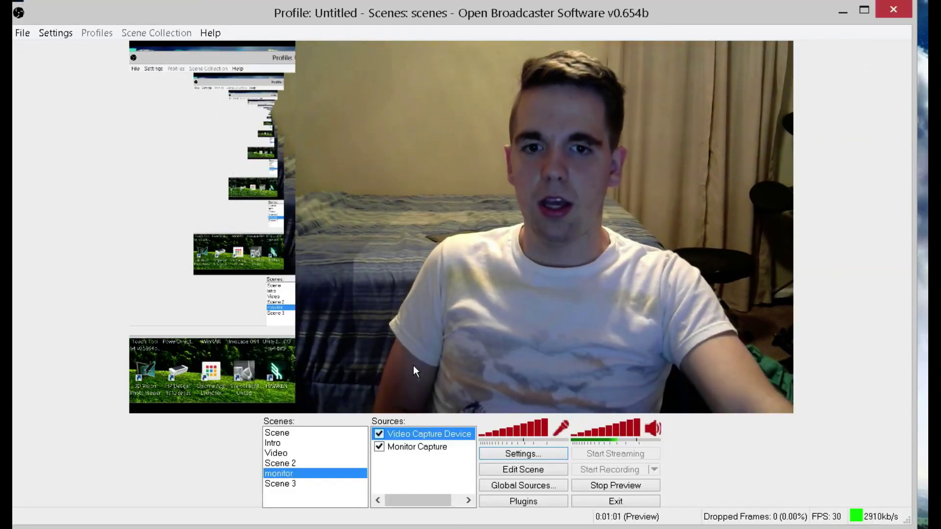
key(Menu)
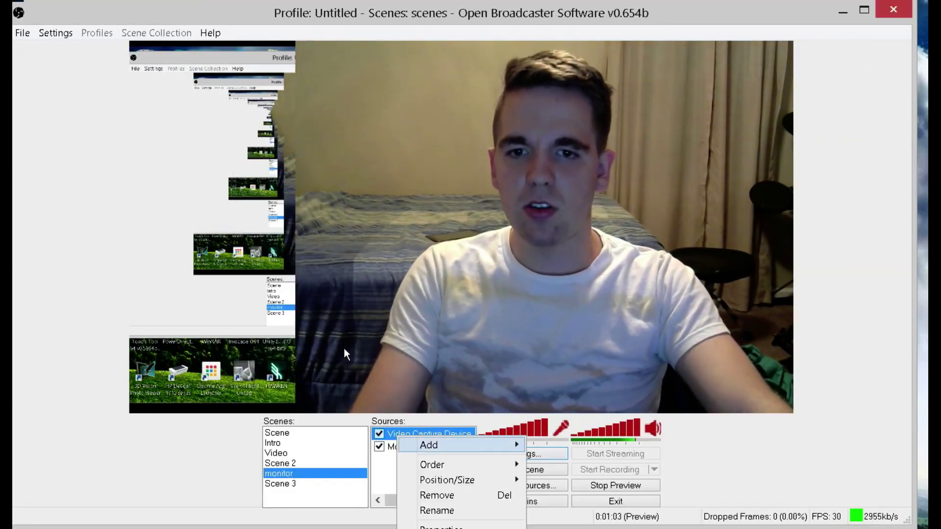
key(Right)
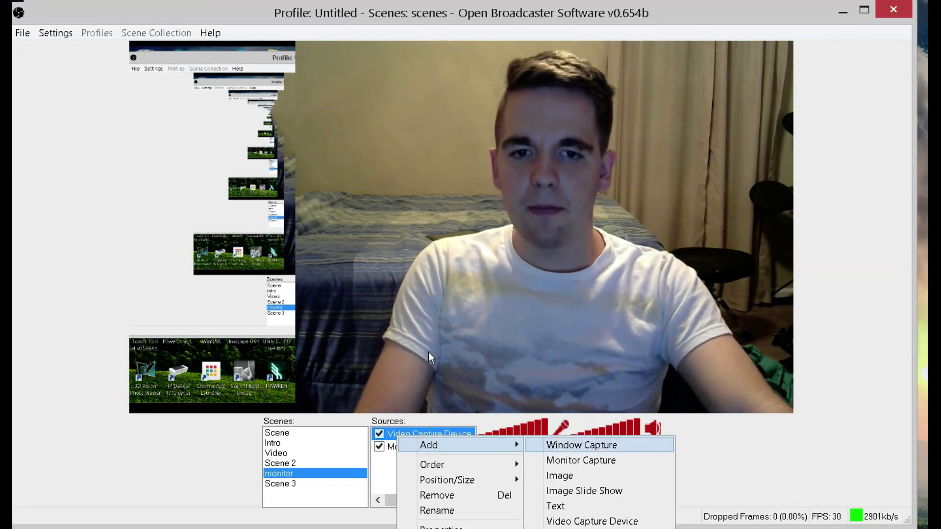
key(Down)
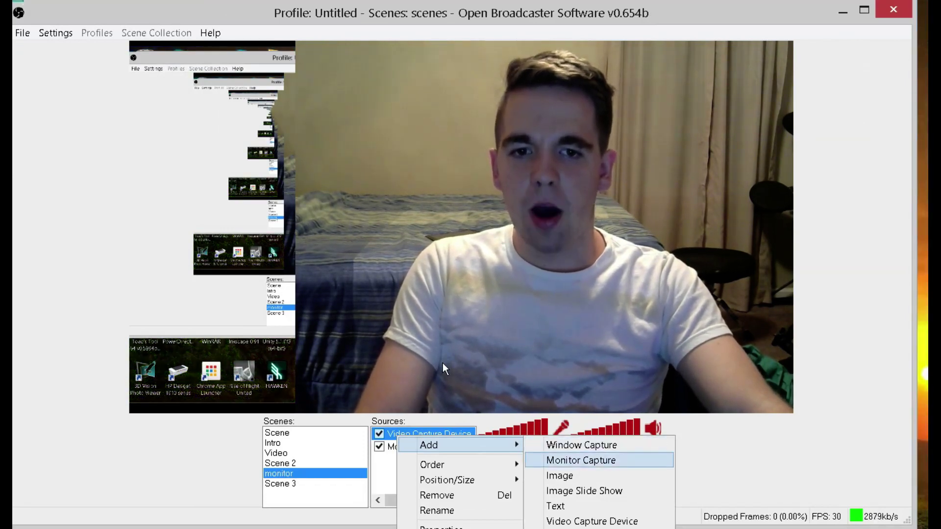
key(Down)
key(Down)
key(Down)
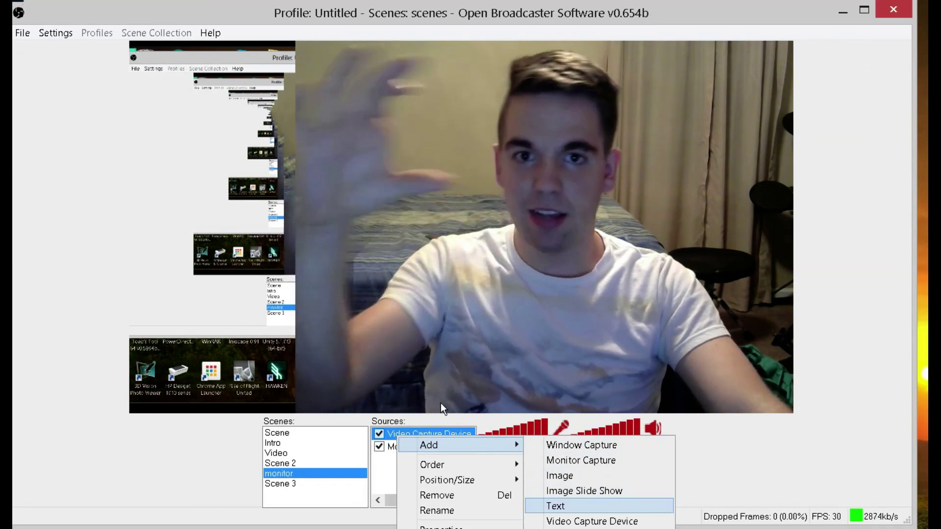
key(Down)
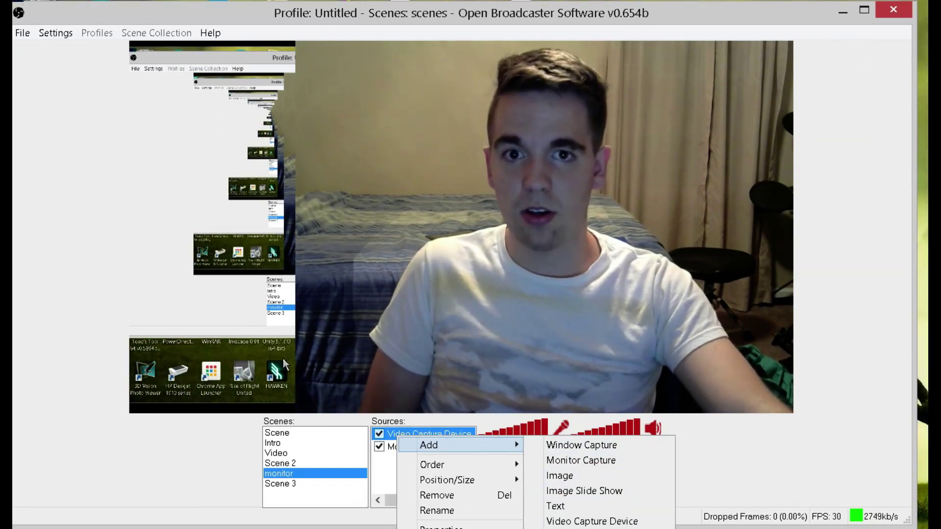
click(321, 343)
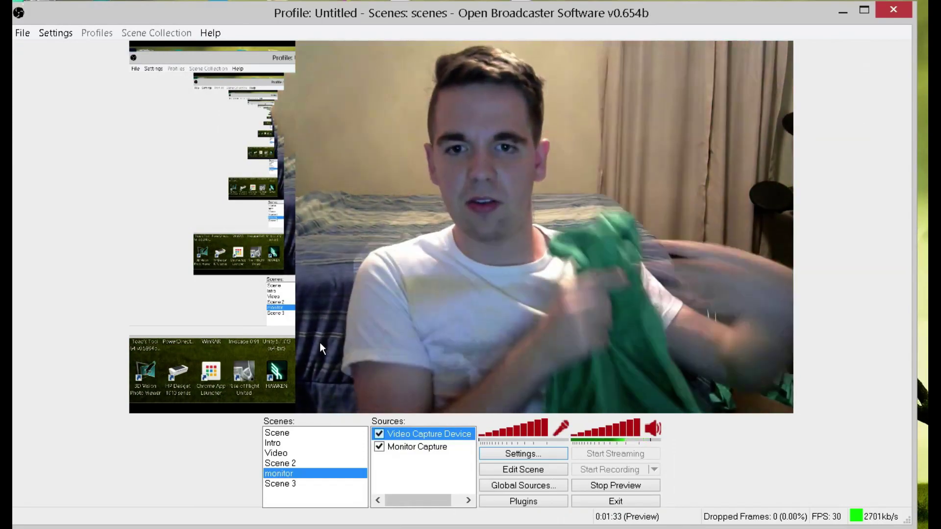
- Enable chroma keying in the webcam's device properties, keeping the green key colour
key(shift+F10)
key(Right)
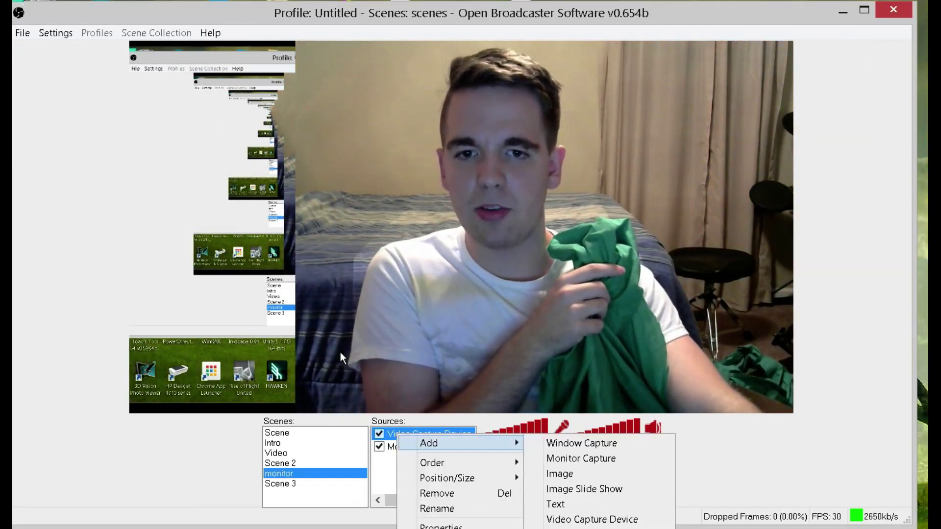
key(Left)
key(Up)
key(Return)
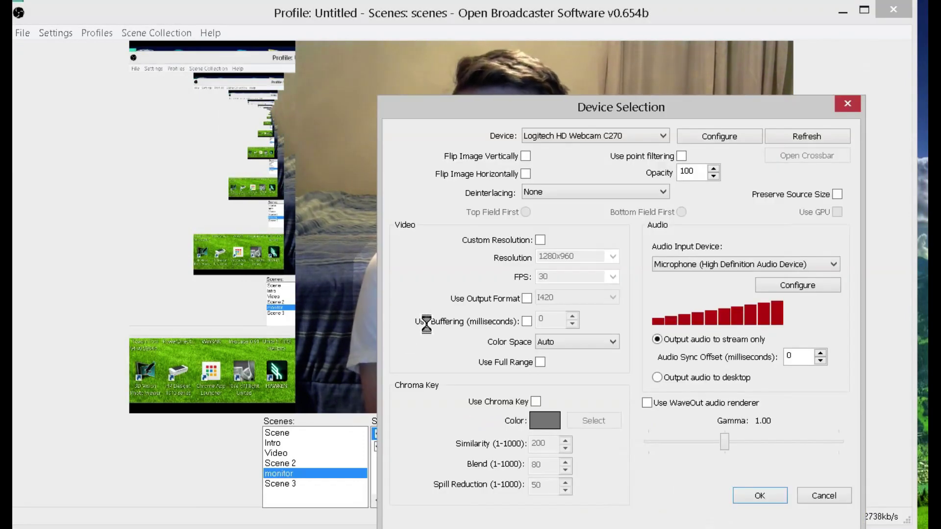
key(space)
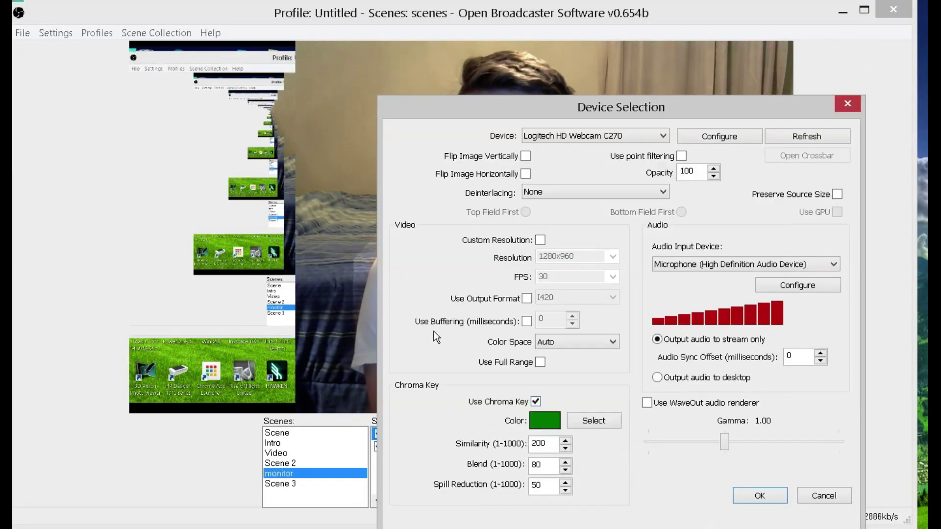
key(Tab)
key(space)
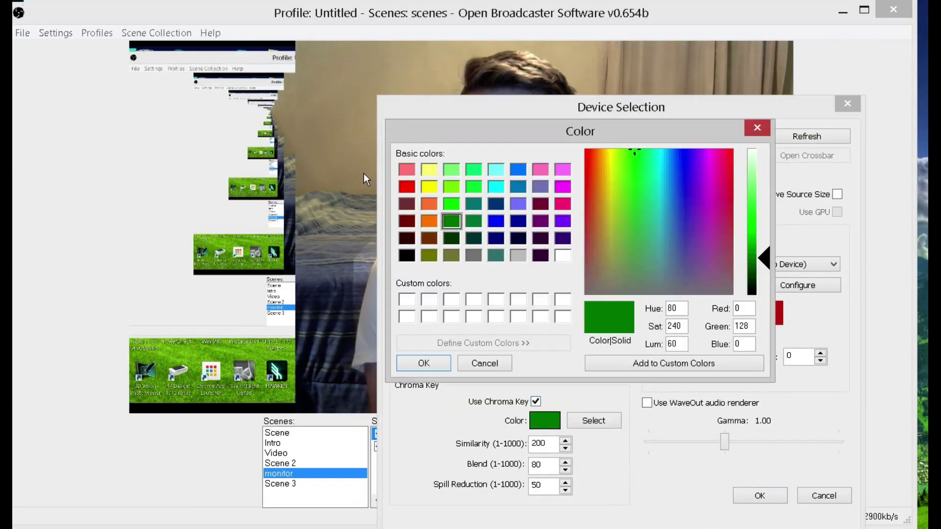
key(Return)
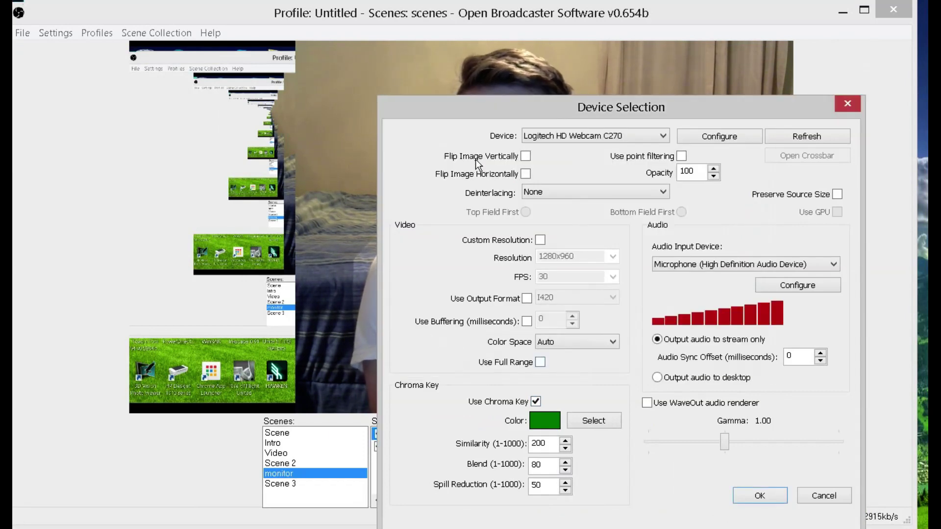
- Raise the chroma key Similarity from 200 to 338 and apply the settings
drag(539, 105, 195, 77)
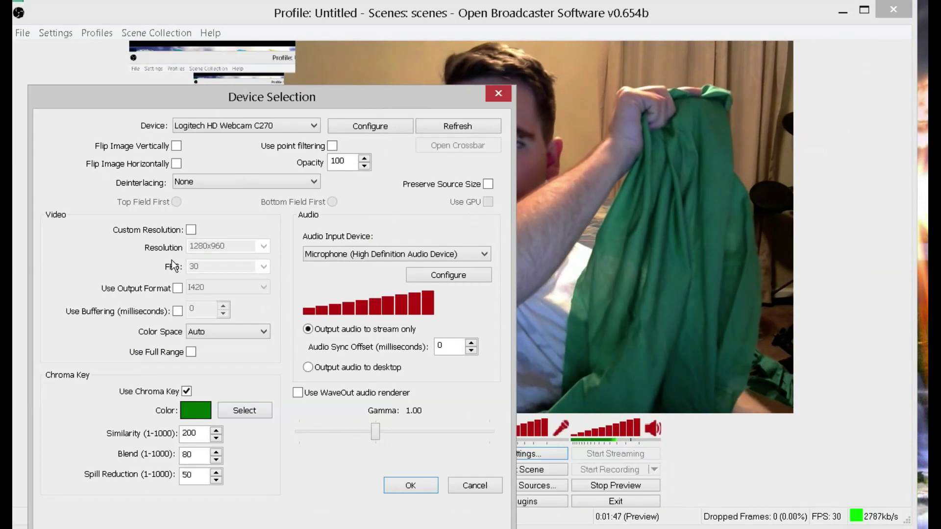
key(Up)
key(Up)
key(Up)
key(Up)
key(Up)
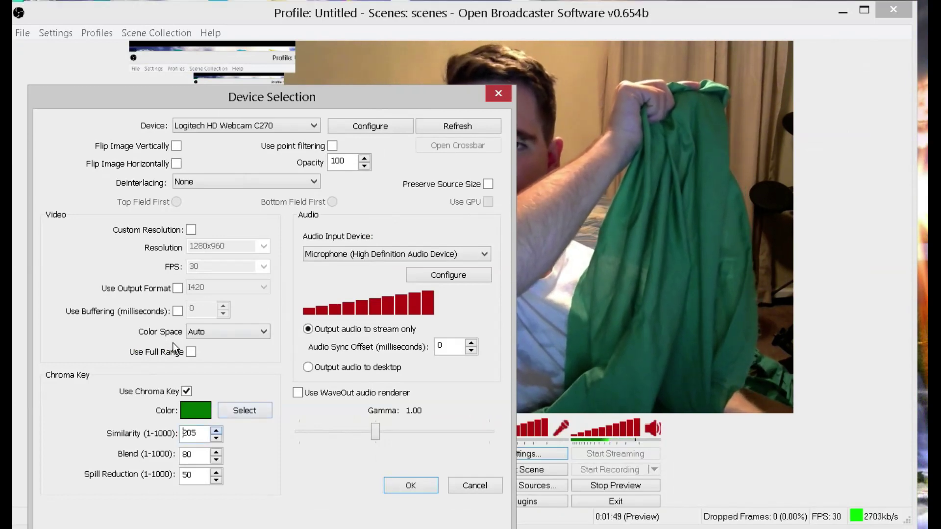
key(Up)
key(Up)
key(Up)
key(Up)
key(Up)
key(Up)
key(Up)
key(Up)
key(Up)
key(Up)
key(Up)
key(Up)
key(Up)
key(Up)
key(Up)
key(Up)
key(Up)
key(Up)
key(Up)
key(Up)
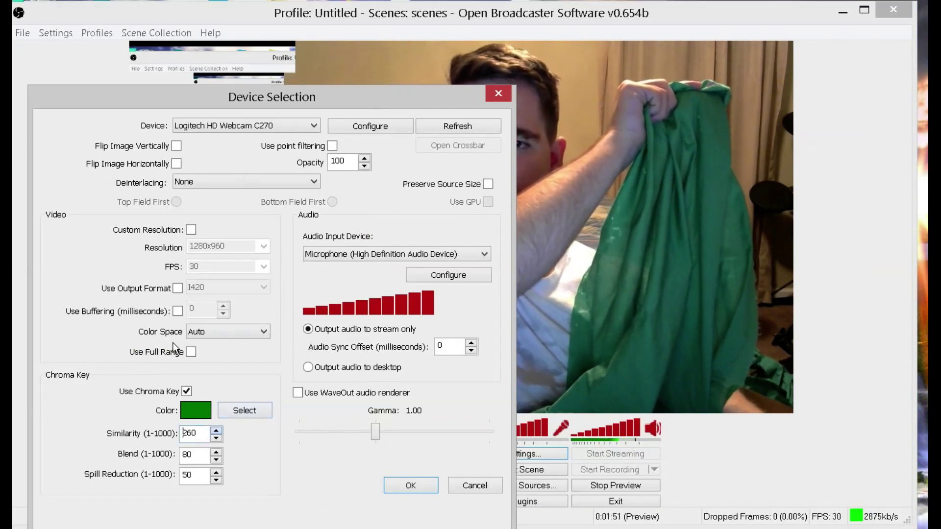
key(Up)
key(Up)
key(Up)
key(Up)
key(Up)
key(Up)
key(Up)
key(Up)
key(Up)
key(Up)
key(Up)
key(Up)
key(Up)
key(Up)
key(Up)
key(Up)
key(Up)
key(Up)
key(Up)
key(Up)
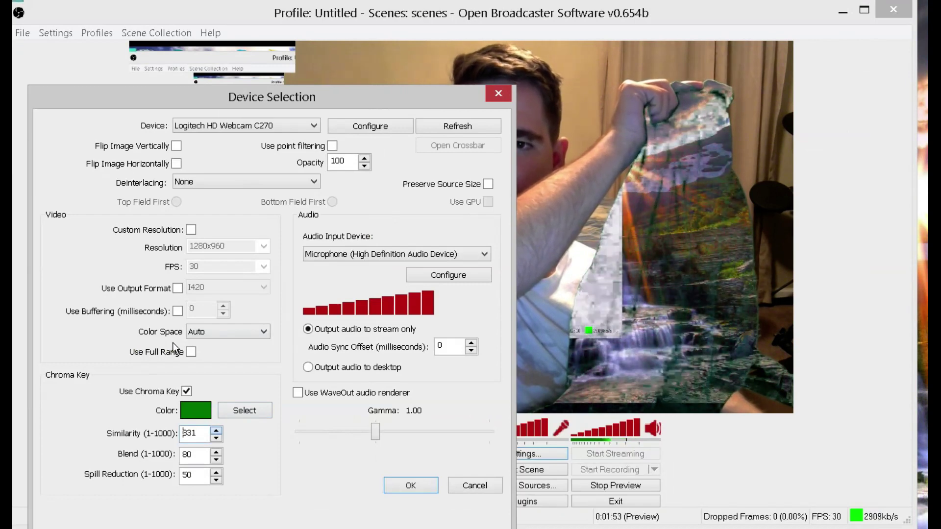
key(Up)
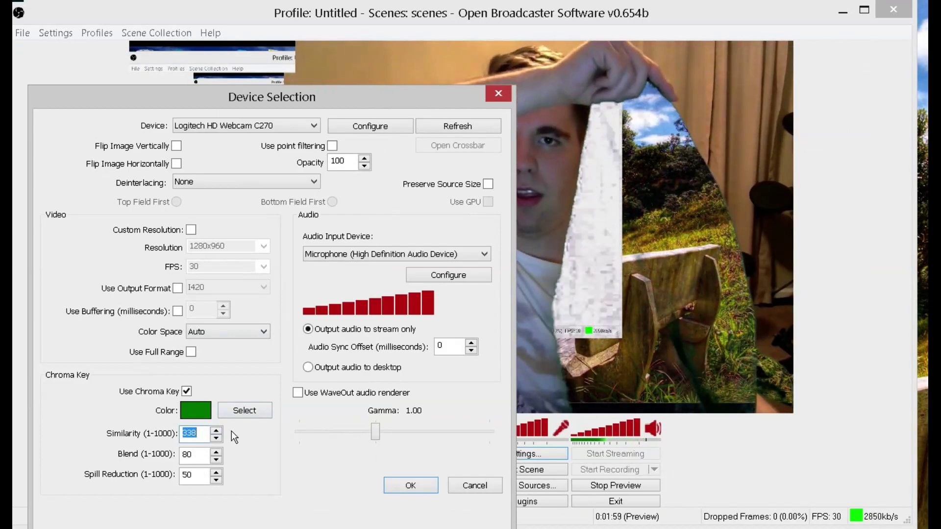
key(Return)
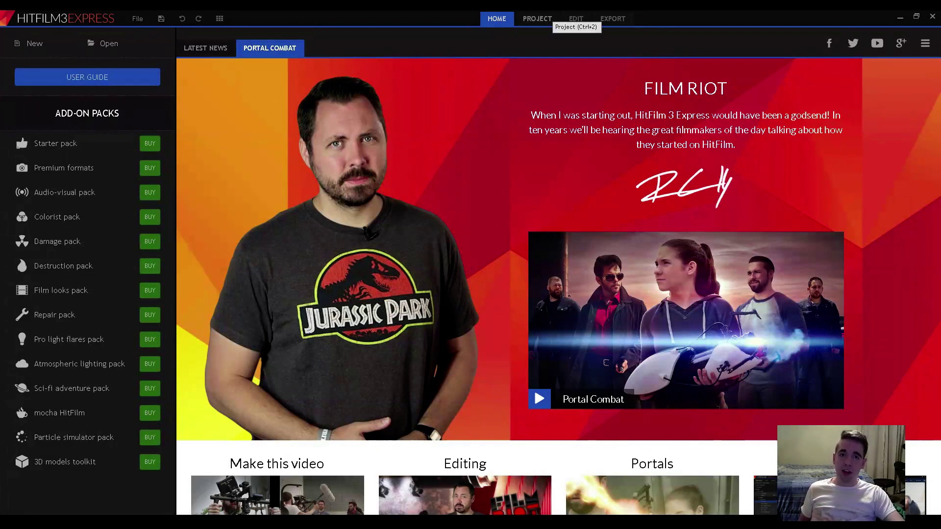
- Trim the end of the Video 2 clip in the EDIT timeline
click(575, 18)
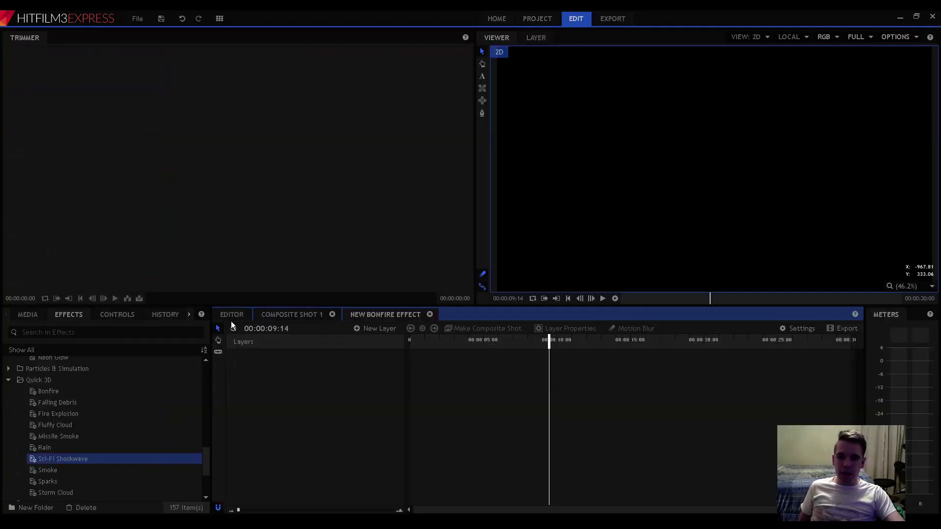
click(227, 316)
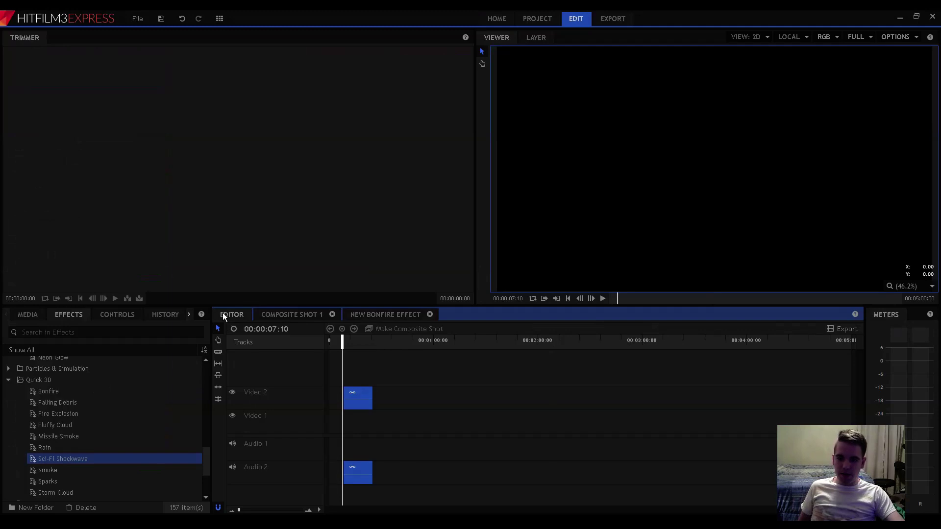
drag(372, 397, 360, 397)
- Add Rain, Bonfire and Sci-Fi Shockwave layers to New Bonfire Effect and play it from the start
click(291, 317)
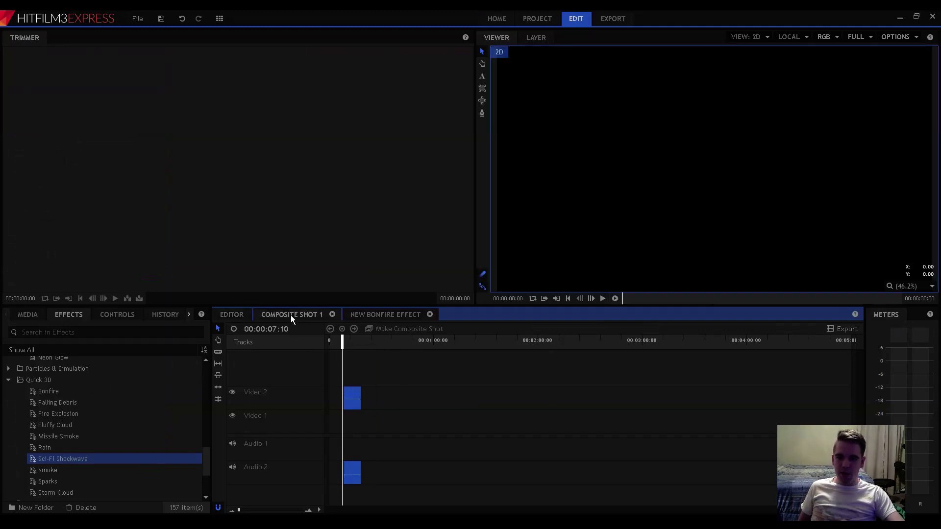
click(385, 315)
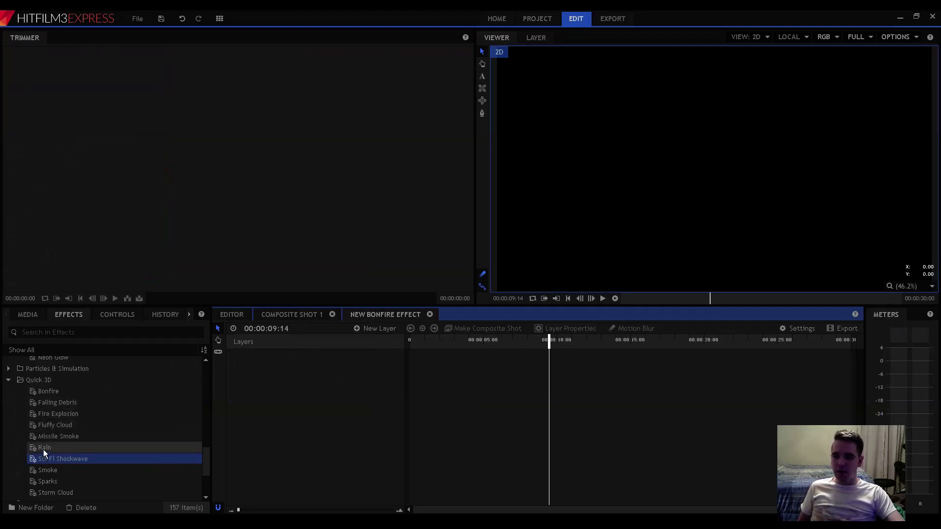
drag(43, 447, 414, 381)
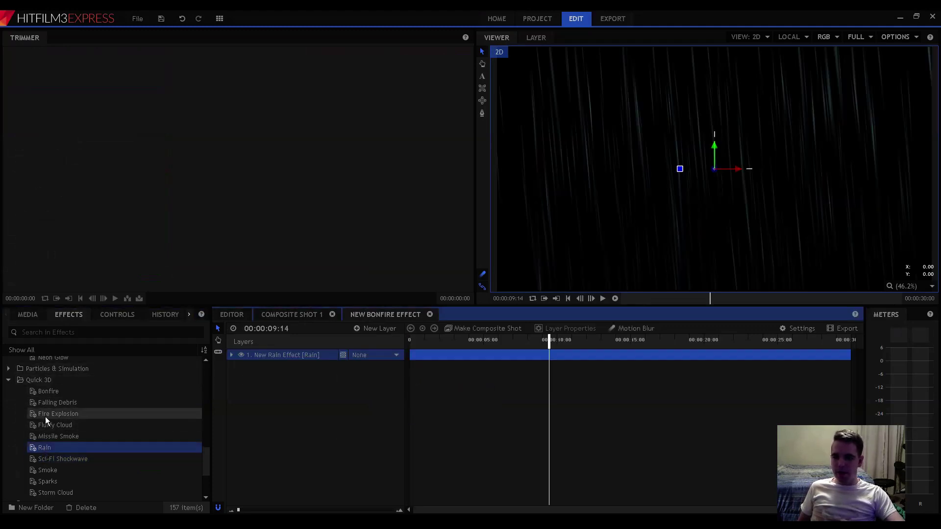
drag(43, 390, 413, 384)
drag(49, 459, 449, 419)
click(412, 341)
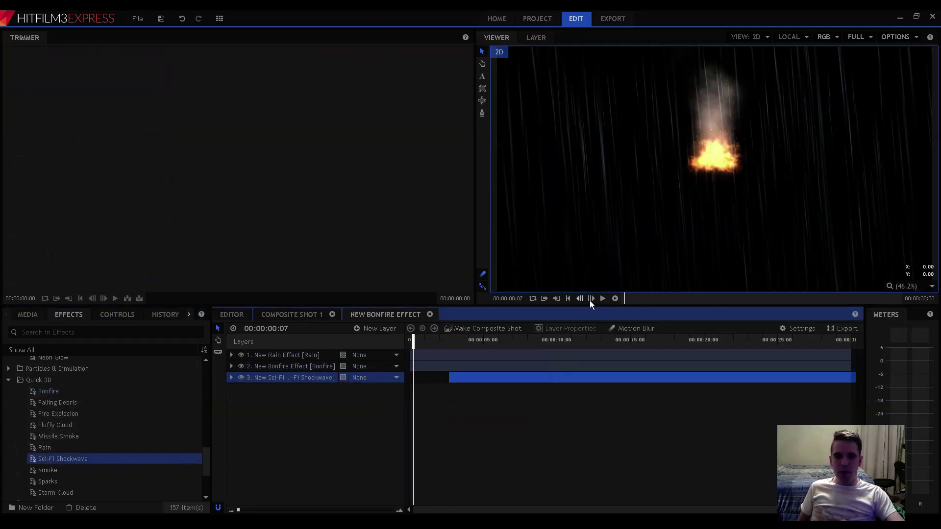
click(603, 299)
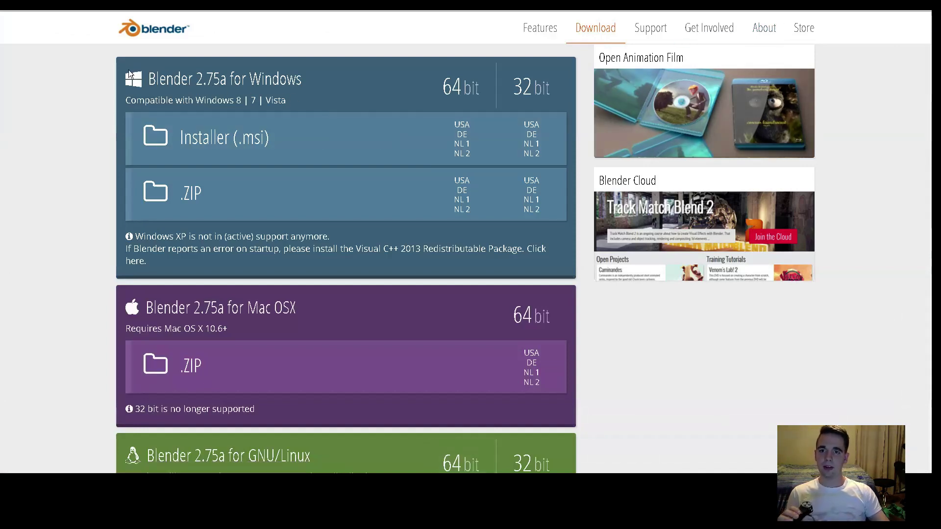
scroll(101, 216, down, 5)
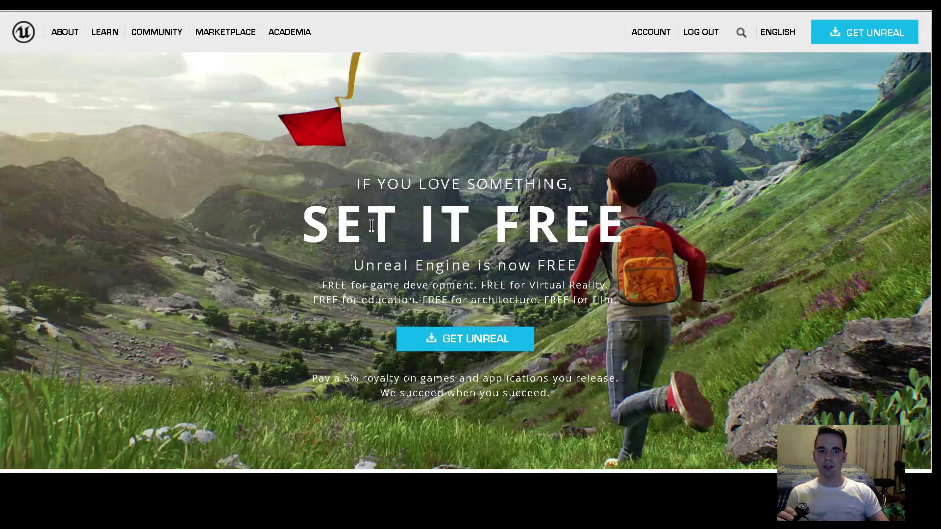
- Scroll through the Unreal Engine homepage sections and pricing
scroll(539, 211, down, 20)
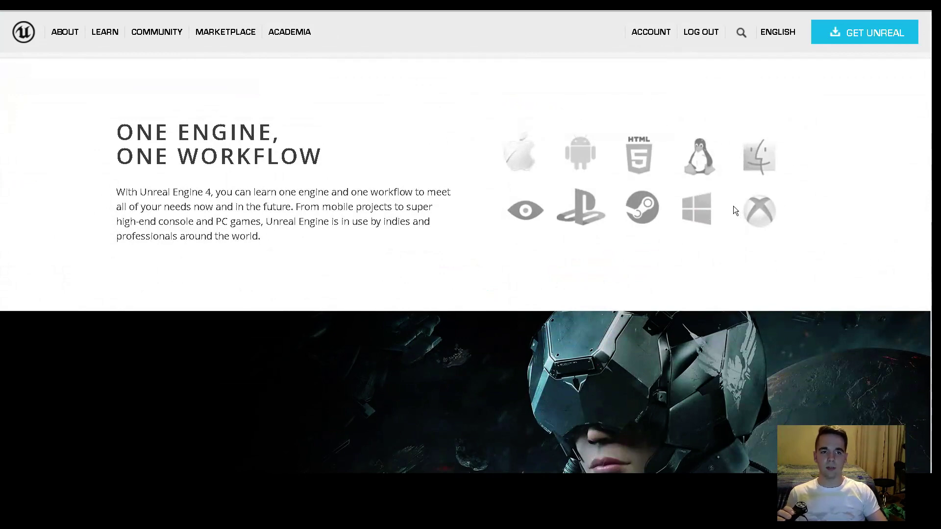
scroll(482, 237, down, 5)
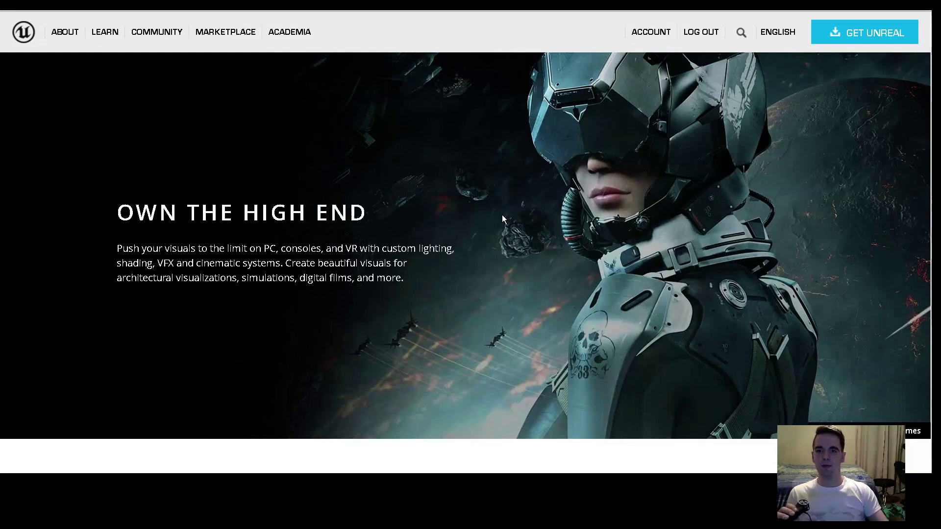
scroll(502, 216, down, 10)
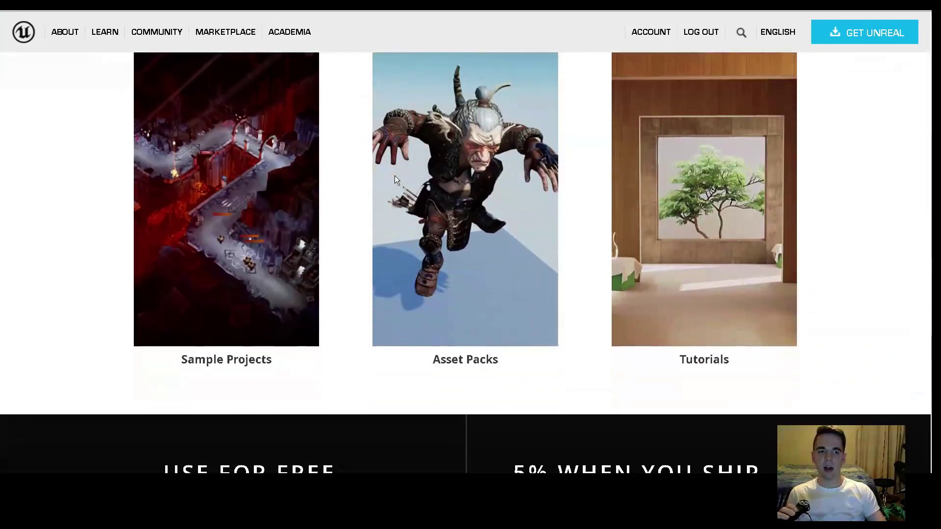
scroll(395, 176, up, 2)
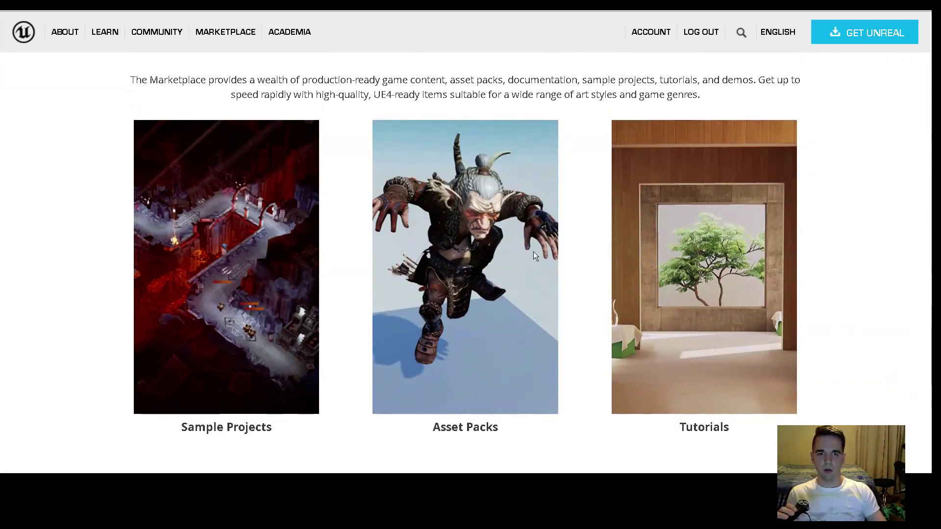
scroll(581, 240, down, 6)
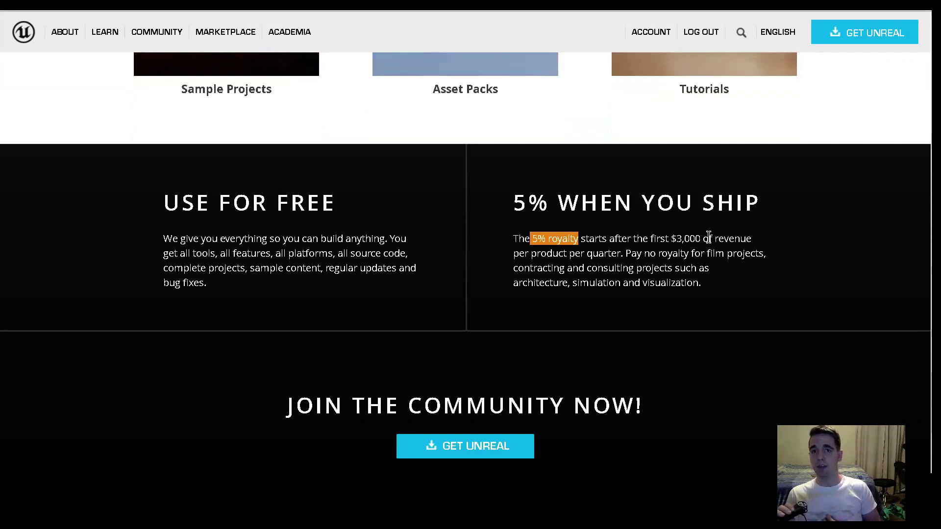
scroll(709, 238, up, 7)
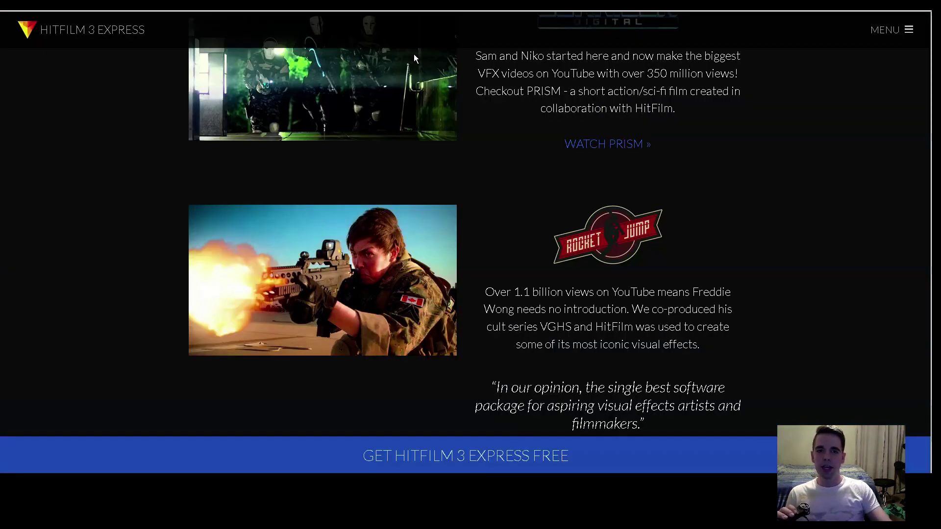
- Scroll the HitFilm Express page and select the opening words of the Film Riot quote
scroll(553, 204, down, 3)
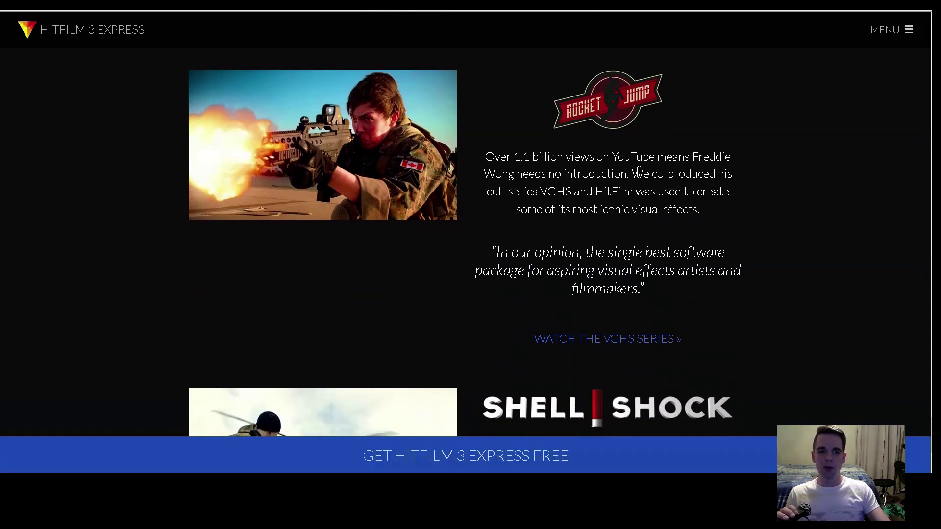
scroll(605, 188, up, 5)
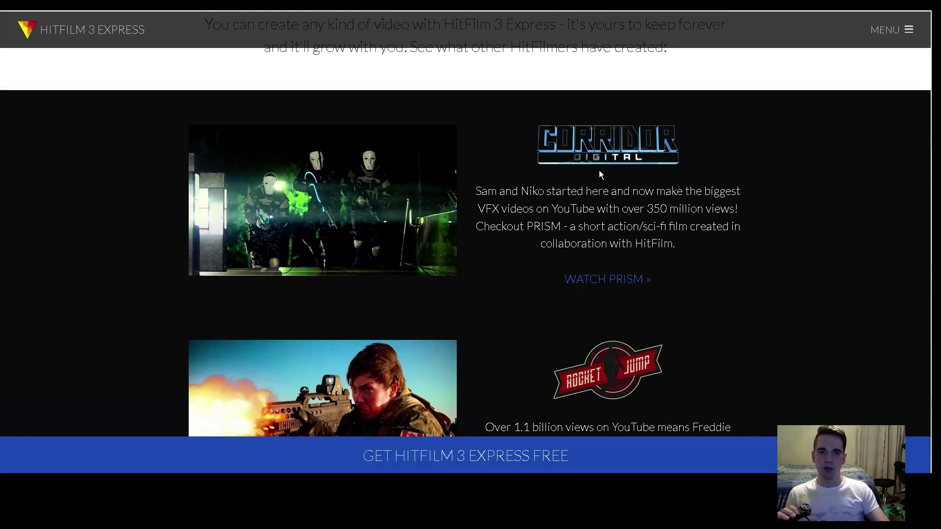
scroll(599, 170, up, 8)
scroll(510, 223, up, 1)
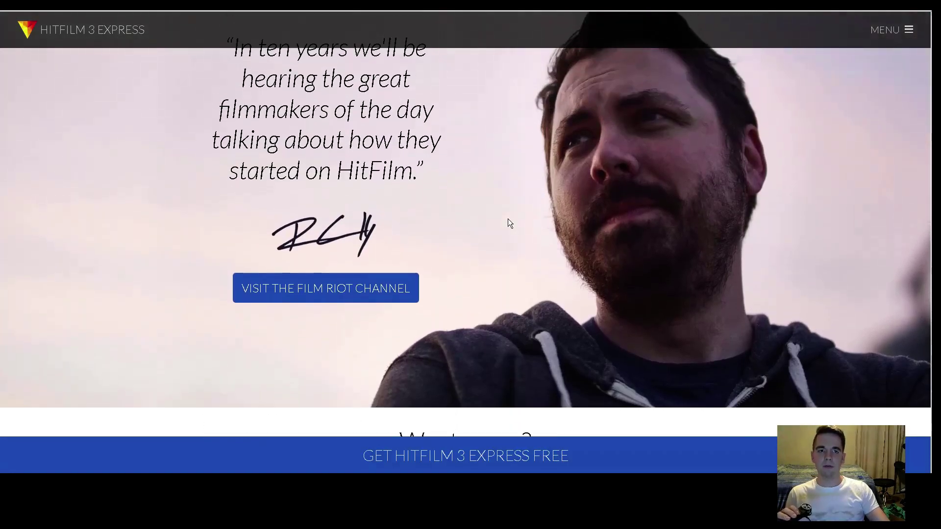
scroll(464, 216, up, 1)
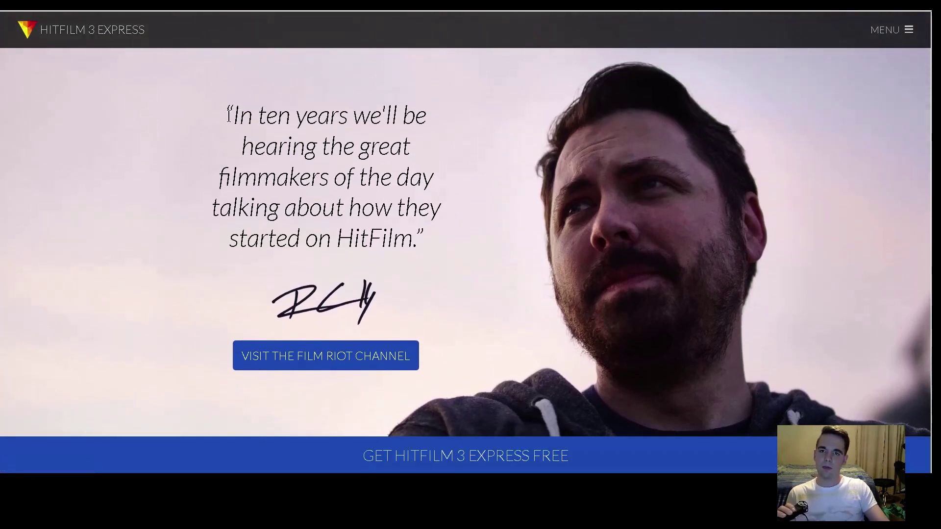
drag(228, 114, 382, 116)
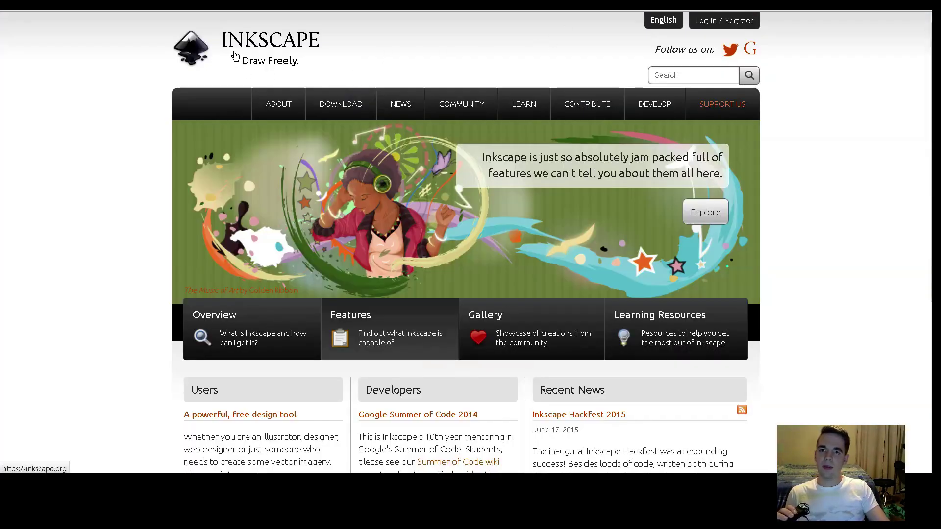
mouse_move(338, 104)
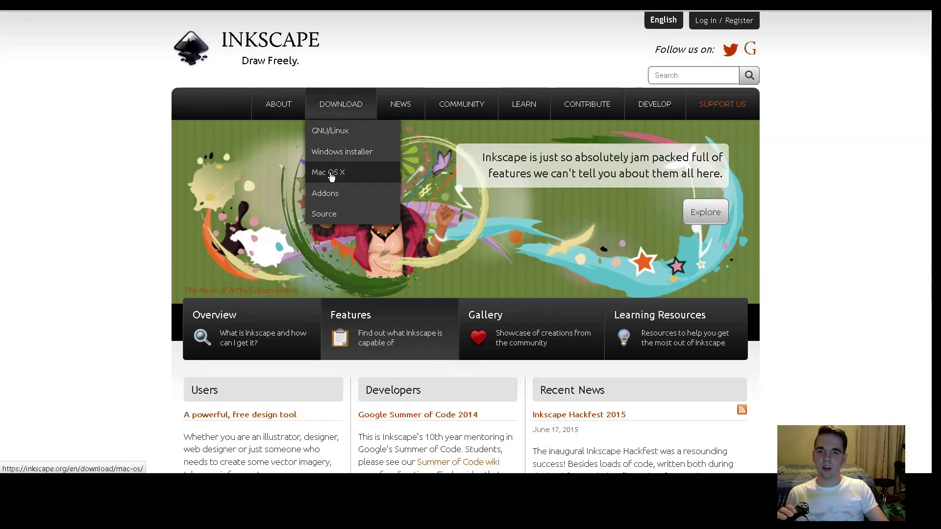